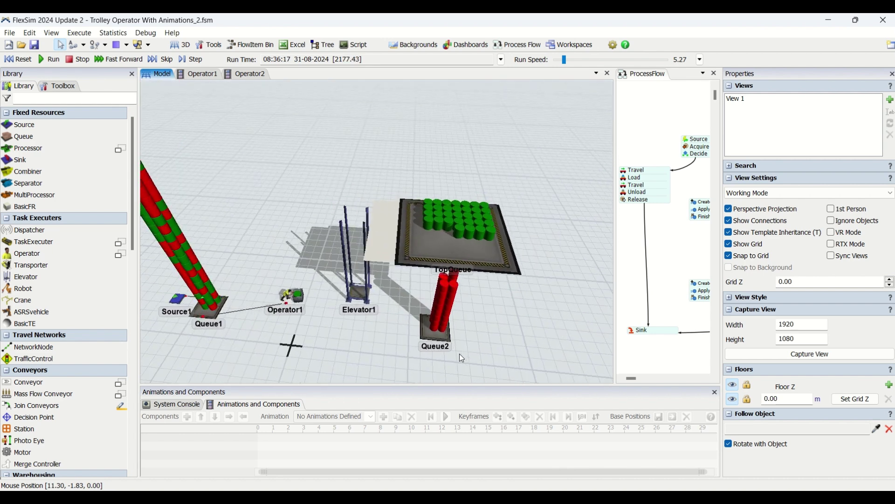
Zoom the 3D view out over the running trolley model
scroll(366, 334, down, 3)
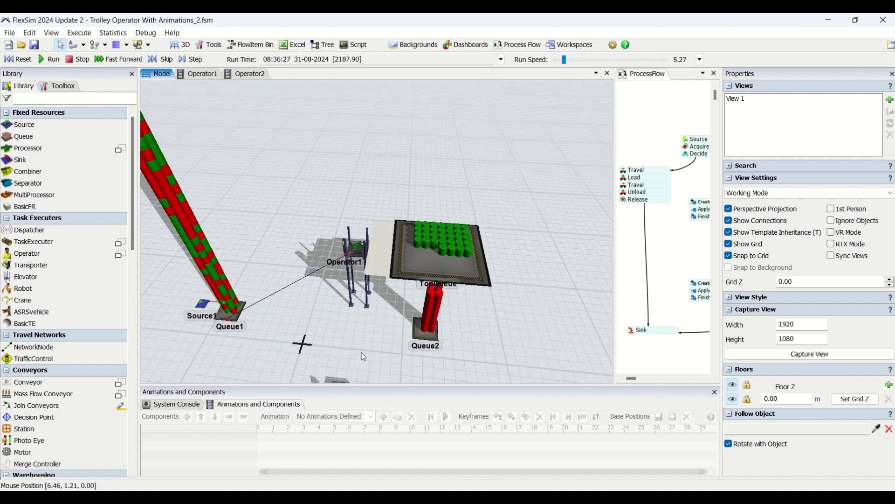
scroll(362, 352, down, 2)
Reset the simulation, then add Plane2 and pull it toward the front of the model
click(17, 59)
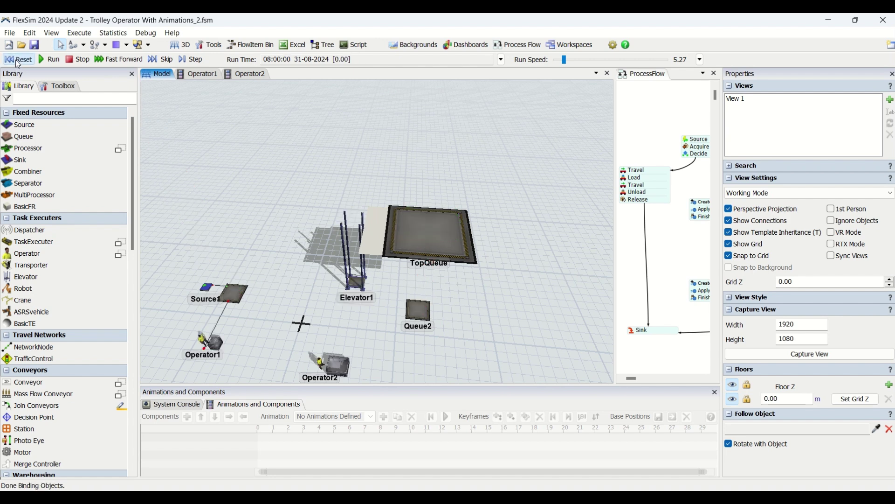
scroll(276, 256, up, 1)
scroll(275, 257, up, 1)
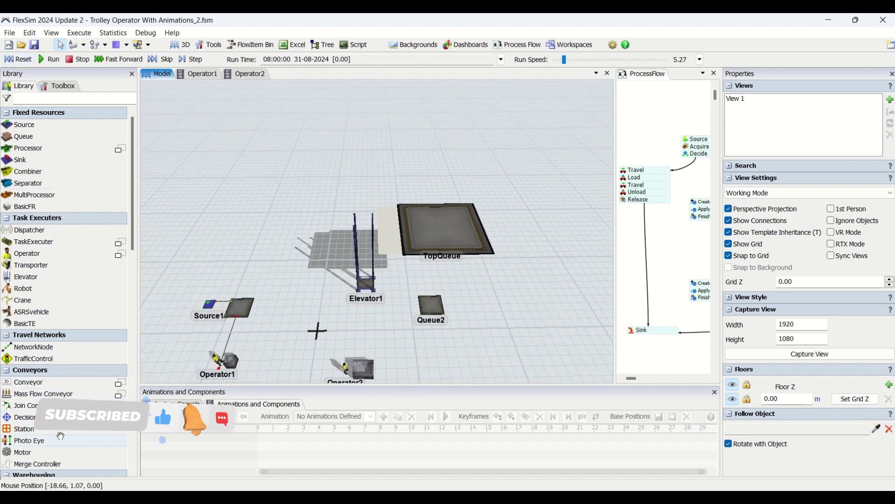
scroll(63, 363, down, 6)
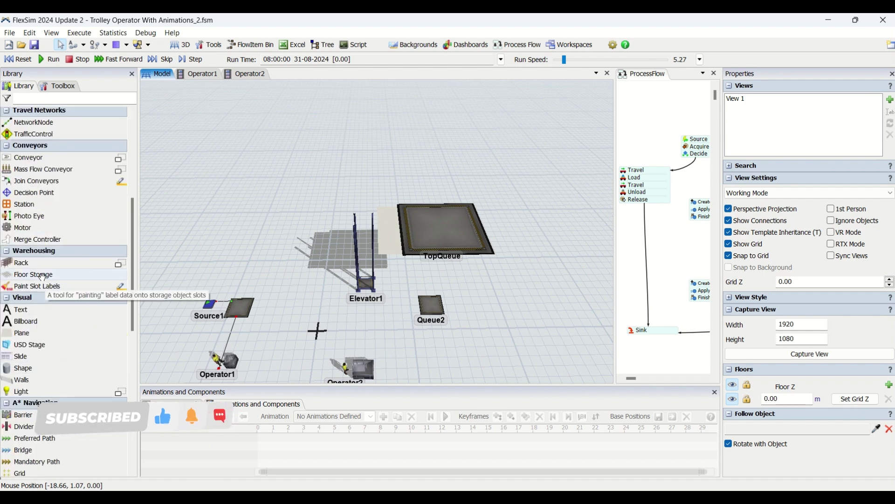
click(21, 332)
scroll(439, 138, up, 5)
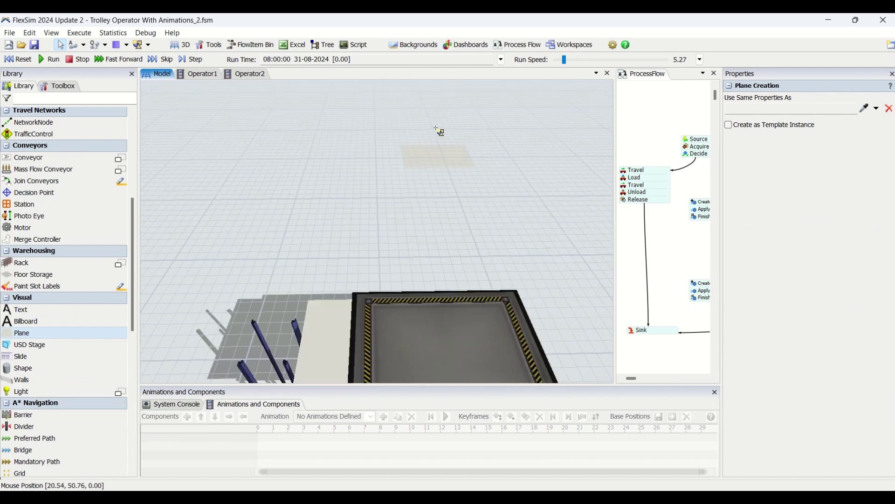
key(Escape)
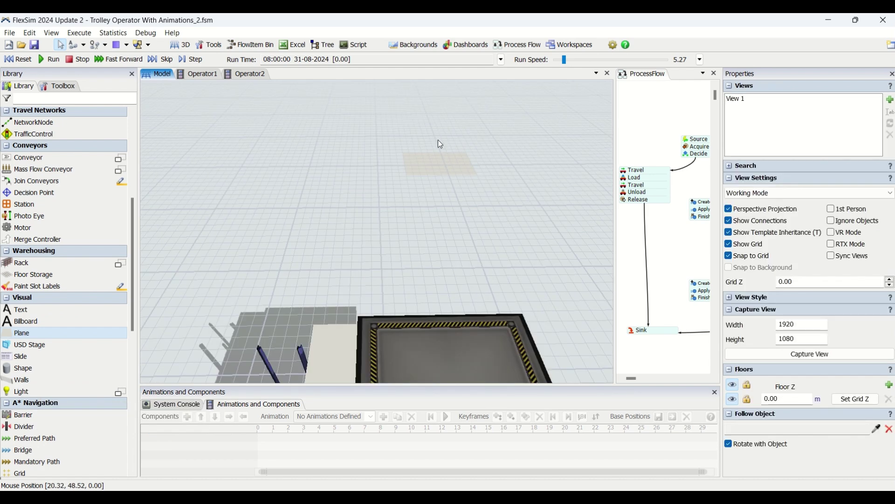
drag(428, 163, 417, 262)
click(537, 243)
Place a new Queue1 on Plane2 in front of the elevator
scroll(508, 245, down, 6)
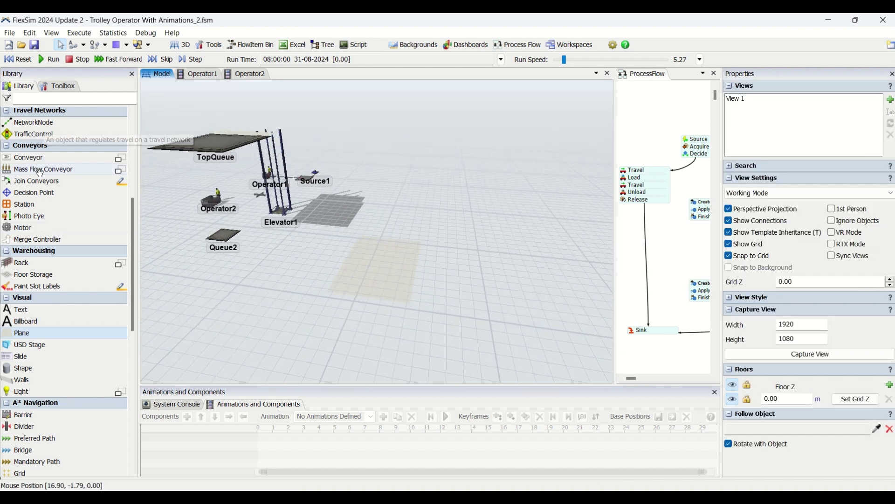
scroll(41, 193, up, 5)
scroll(41, 193, up, 2)
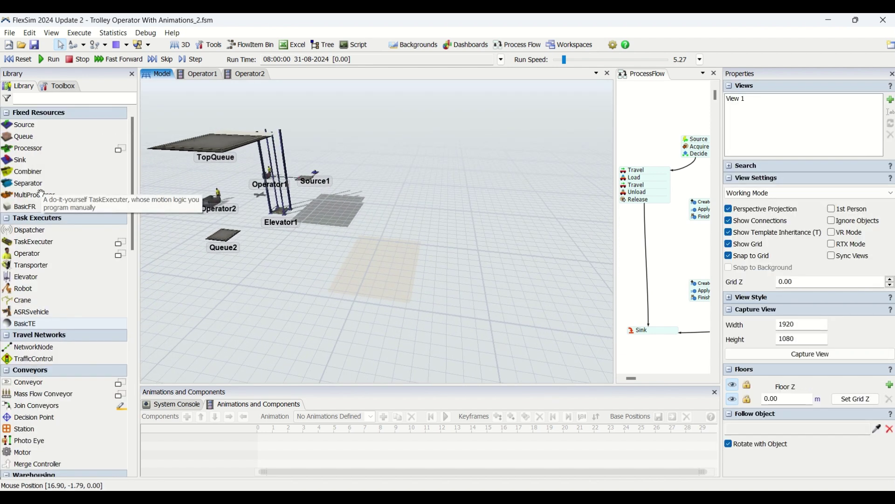
click(32, 138)
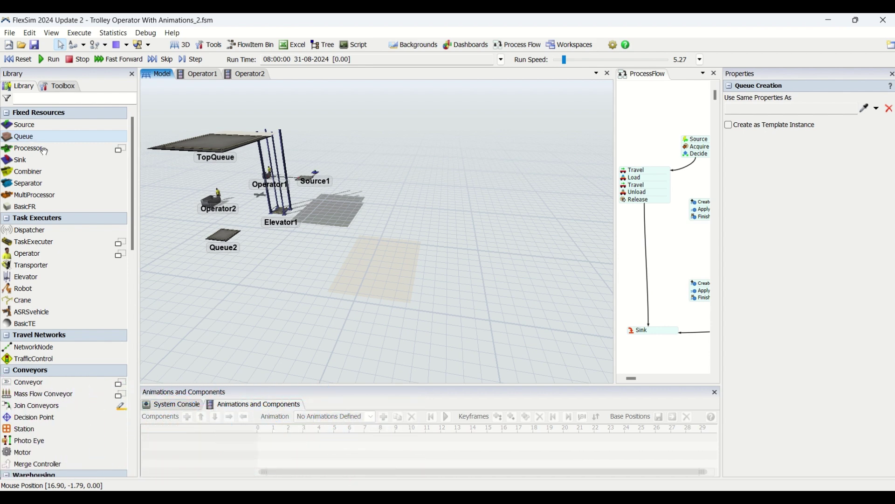
click(366, 260)
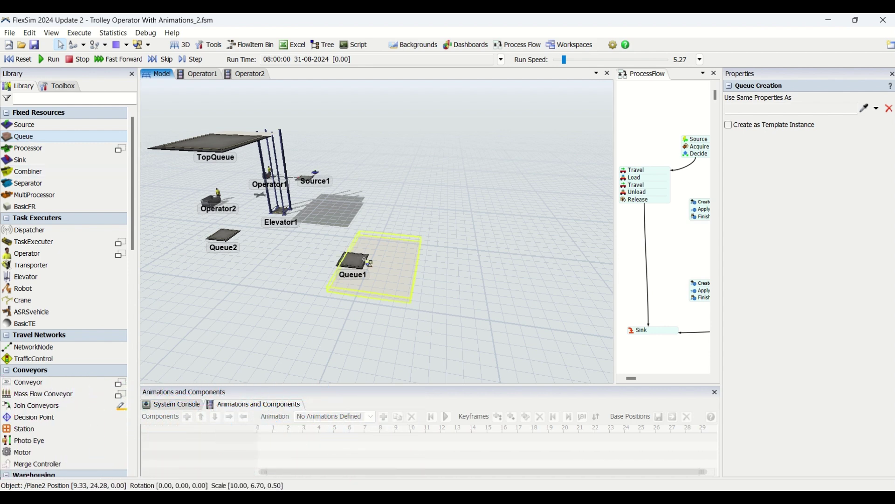
Shift Plane2 down-left and centre Queue1 on it
click(366, 261)
mouse_move(397, 294)
mouse_down()
mouse_move(385, 295)
mouse_move(394, 296)
mouse_up()
click(439, 296)
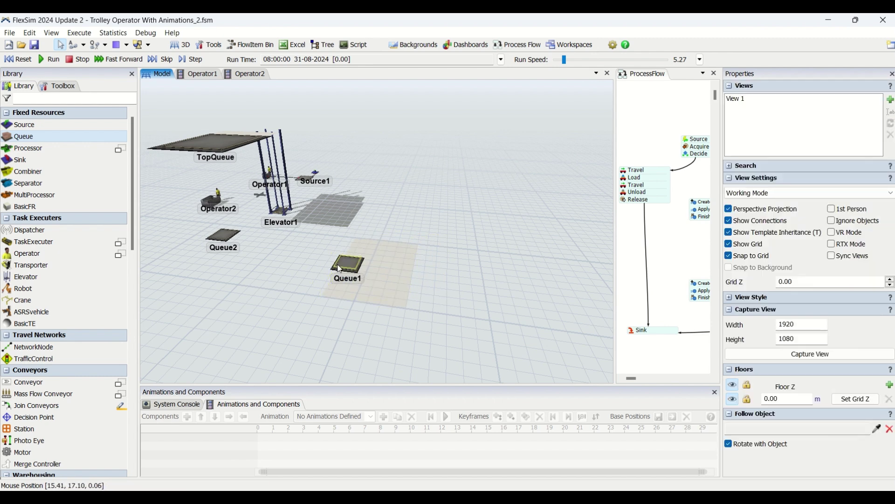
drag(348, 270, 380, 276)
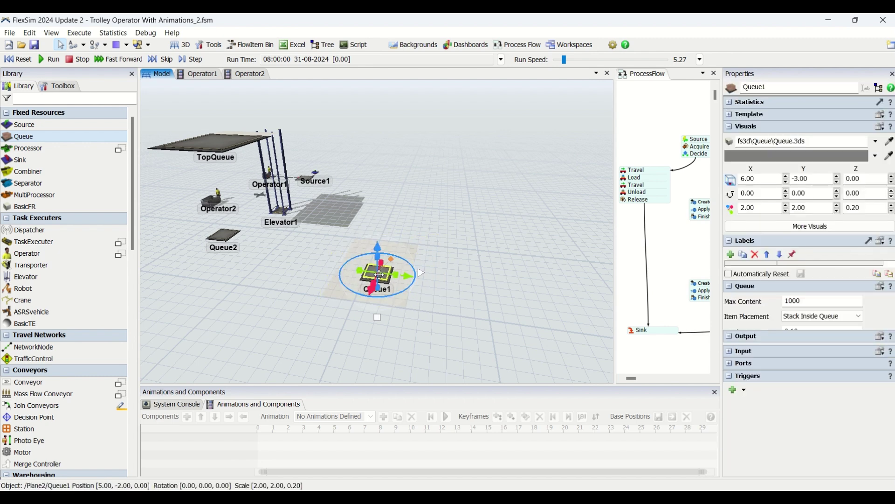
click(484, 293)
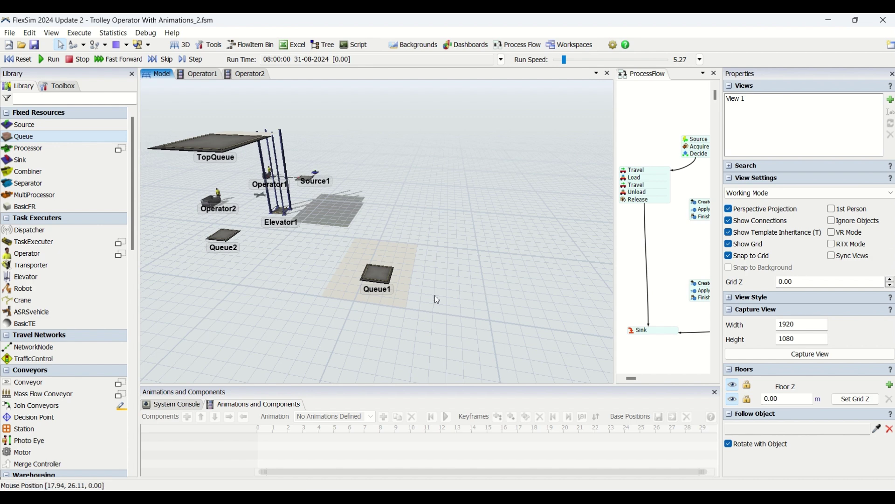
Compare Plane2's position with the raised Plane1 under TopQueue
click(400, 301)
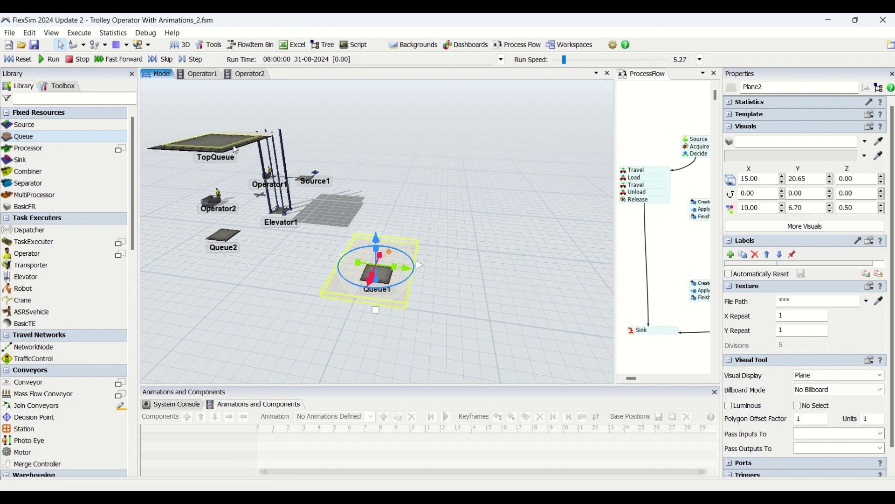
click(271, 136)
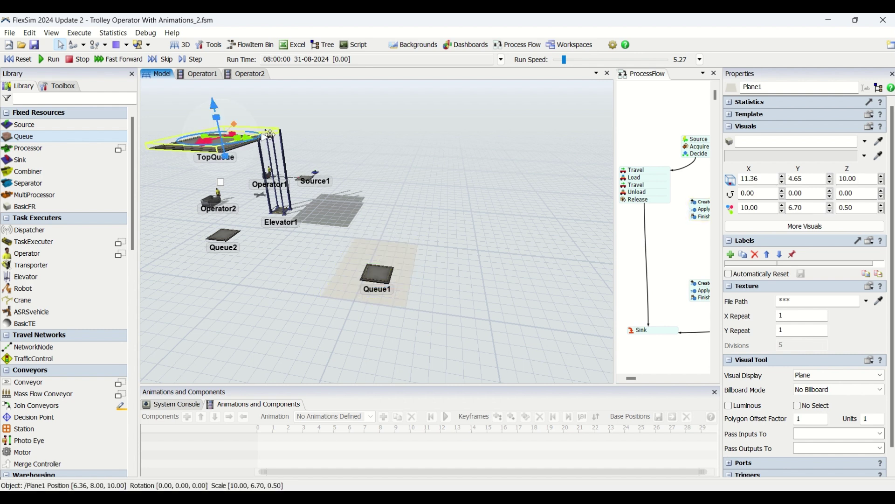
click(385, 249)
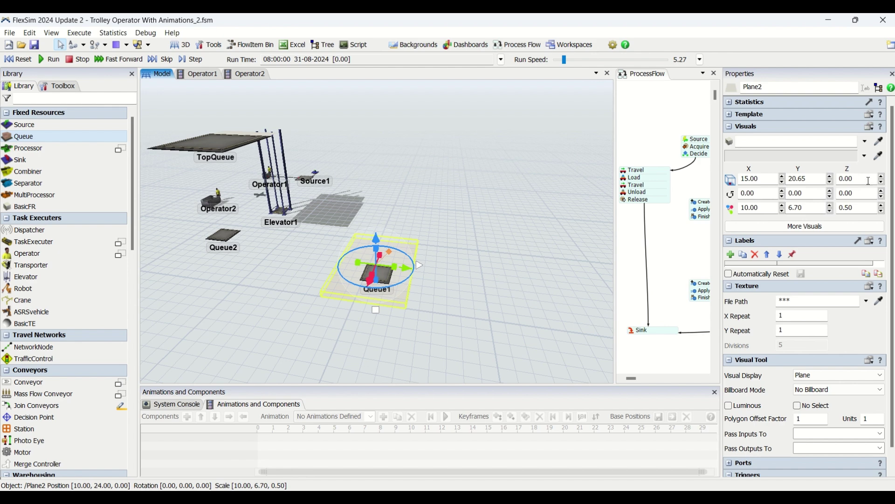
Raise Plane2 with Queue1 to a Z position of 5
text(5)
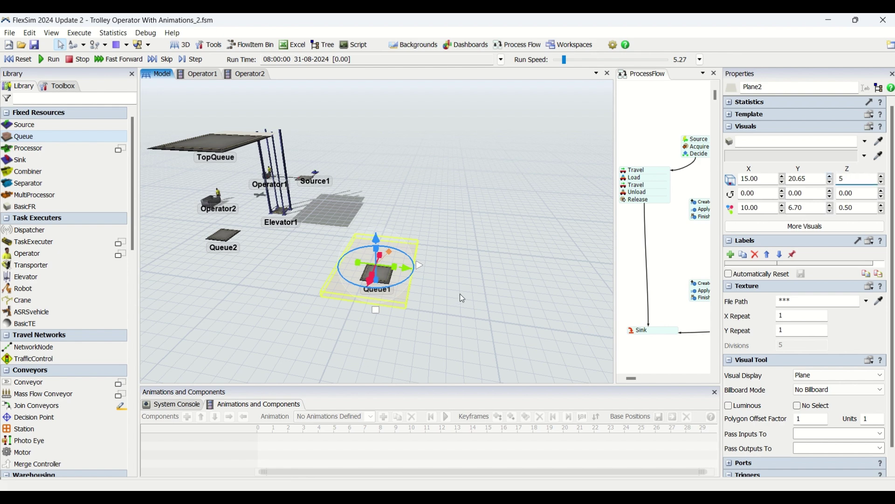
key(Return)
click(462, 292)
right_click(449, 297)
right_drag(464, 242, 374, 206)
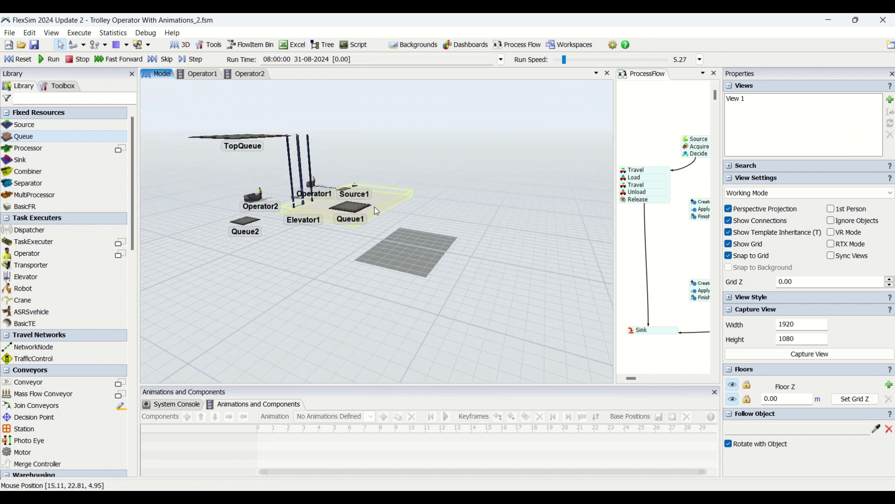
Move the raised plane beside Elevator1 and widen the Process Flow pane
click(306, 199)
drag(306, 199, 315, 202)
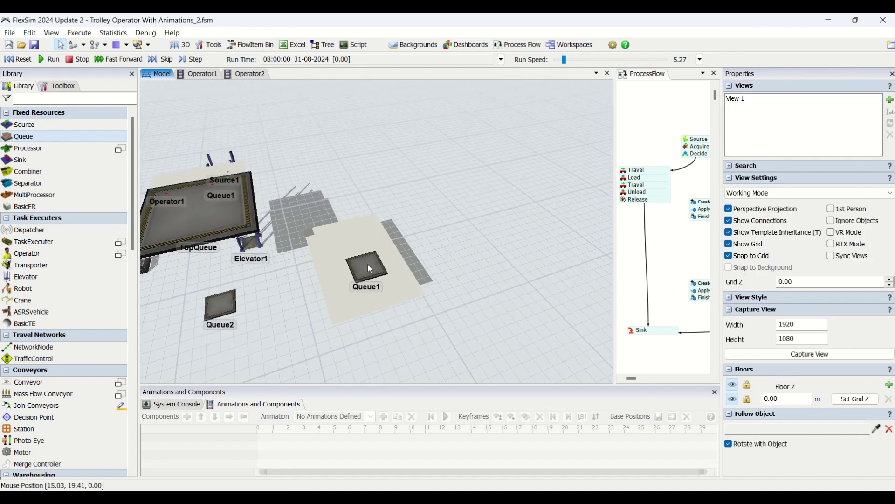
scroll(368, 265, up, 3)
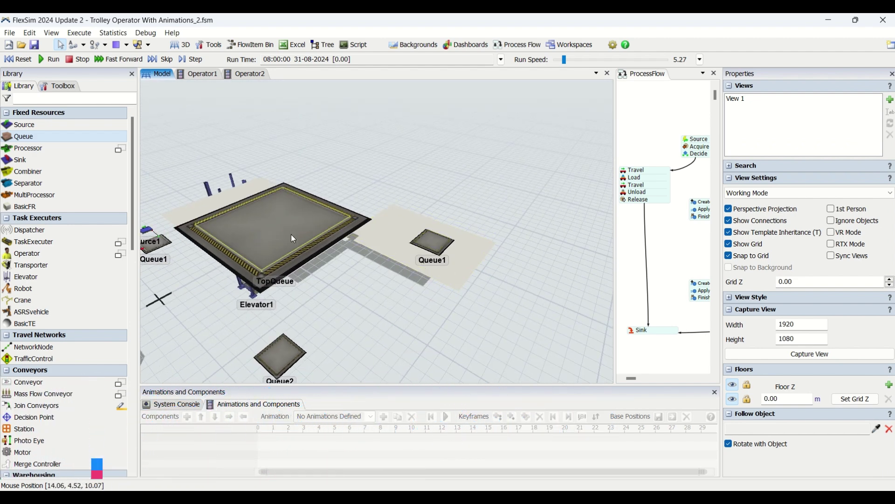
click(201, 212)
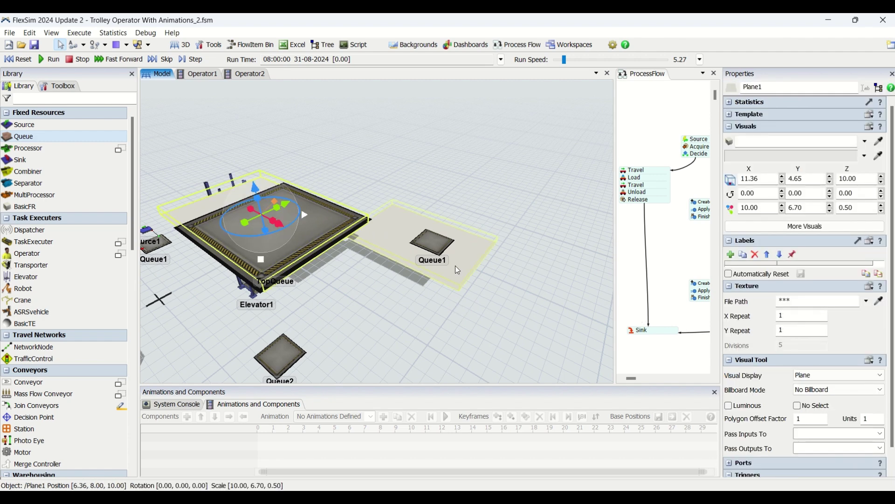
right_drag(458, 271, 302, 270)
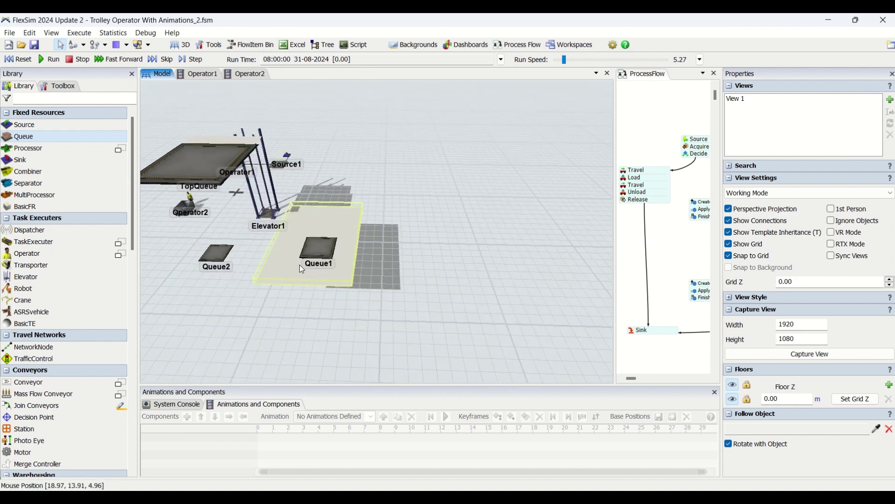
mouse_move(358, 231)
mouse_down()
mouse_move(397, 179)
mouse_move(351, 223)
mouse_up()
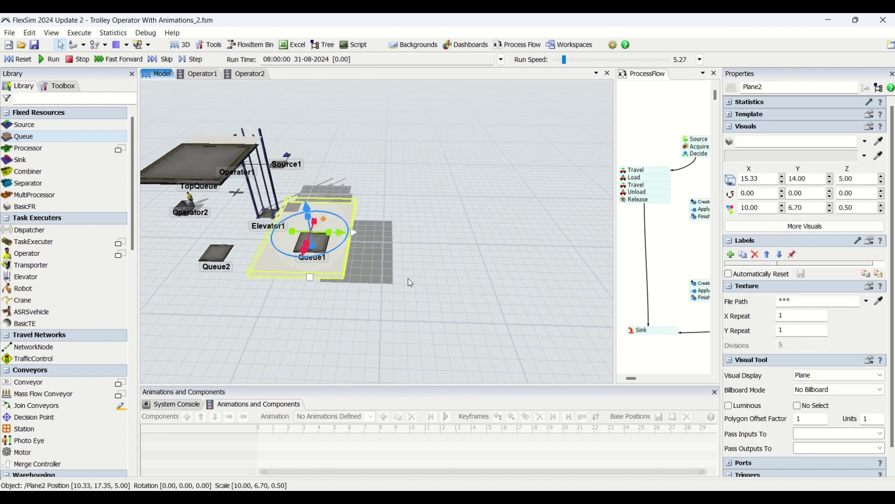
mouse_move(416, 280)
right_down()
mouse_move(506, 285)
mouse_move(413, 276)
mouse_move(430, 294)
mouse_move(524, 285)
mouse_move(477, 255)
mouse_move(460, 276)
mouse_move(436, 274)
mouse_move(427, 284)
mouse_move(418, 277)
right_up()
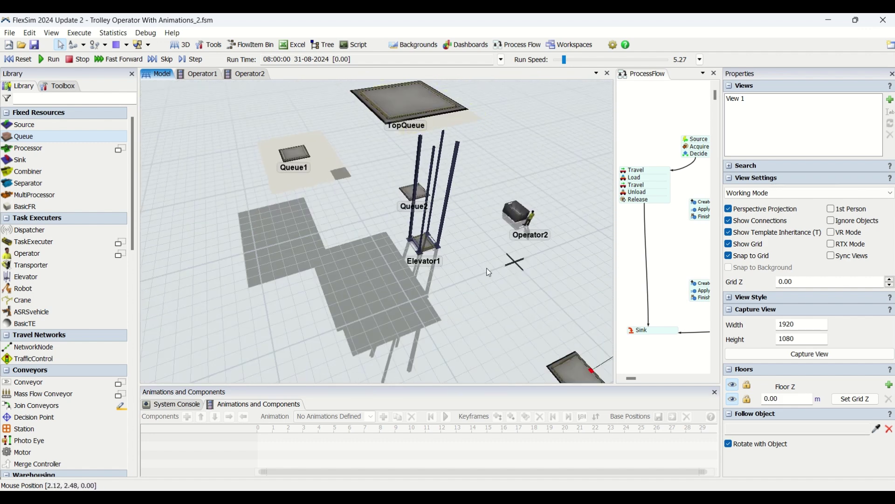
right_drag(494, 322, 359, 268)
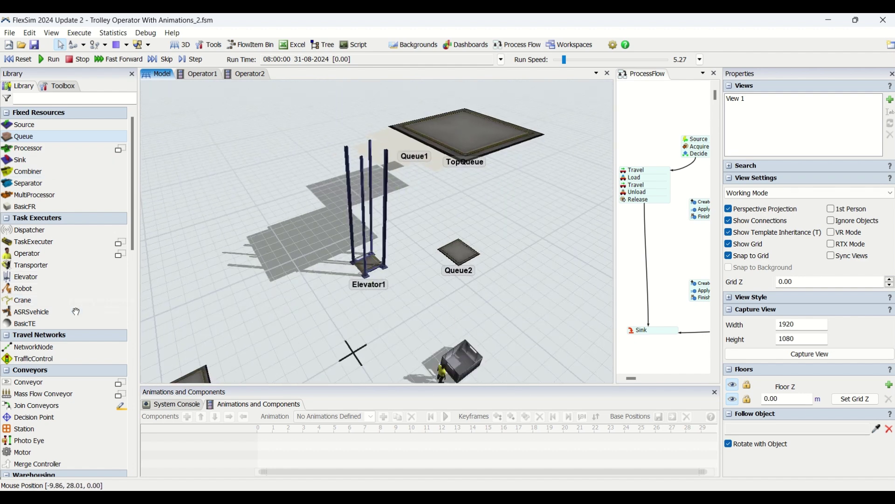
drag(433, 327, 410, 242)
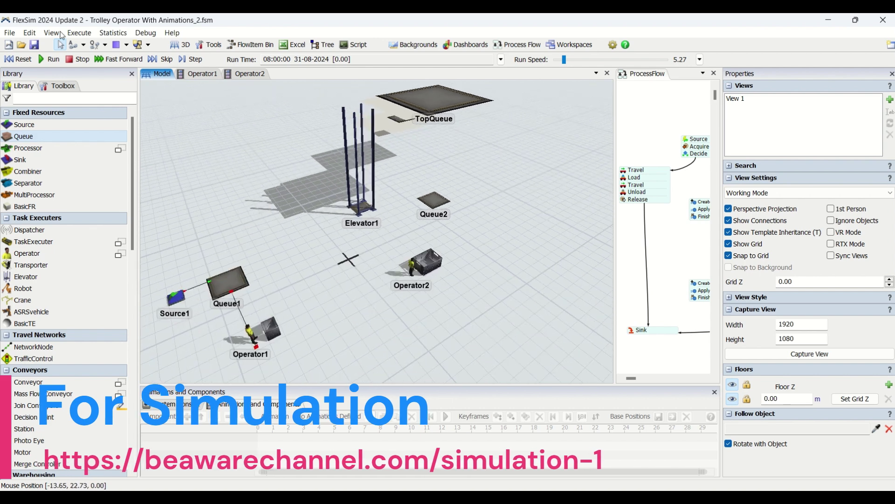
drag(615, 137, 487, 137)
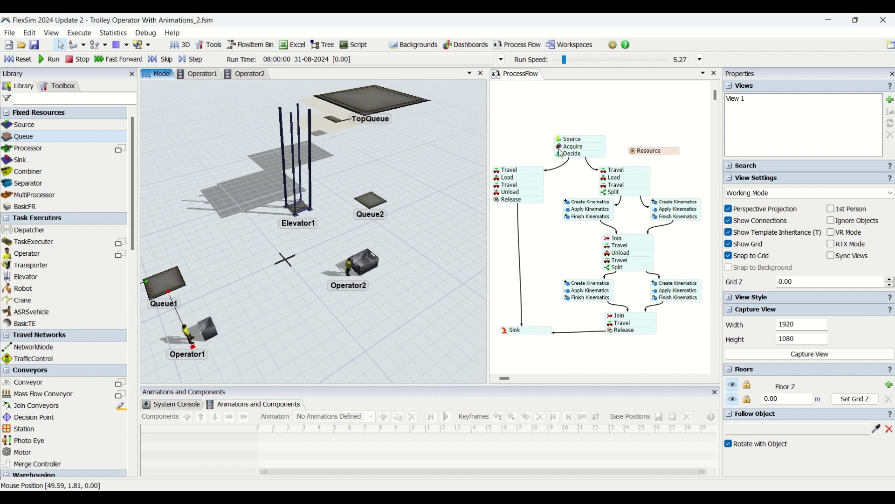
Check the Decide condition token.item.Type == 1, with true to 1 and false to 2
click(527, 143)
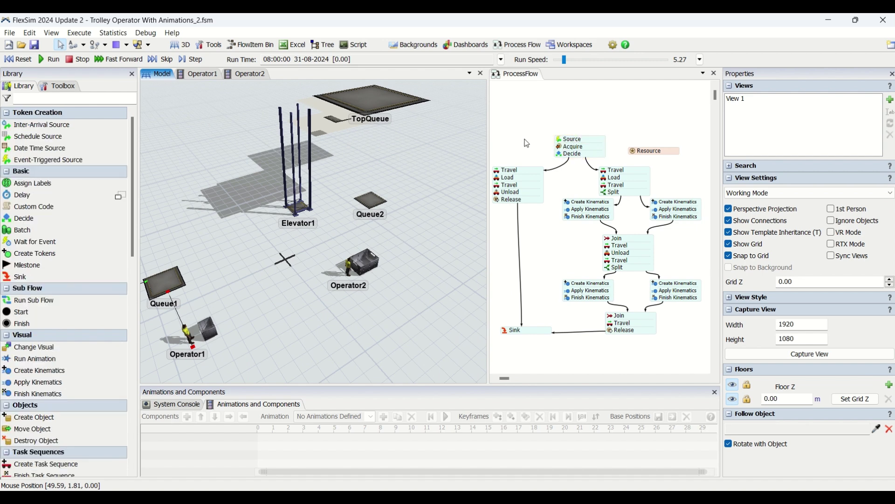
scroll(562, 156, up, 2)
double_click(559, 156)
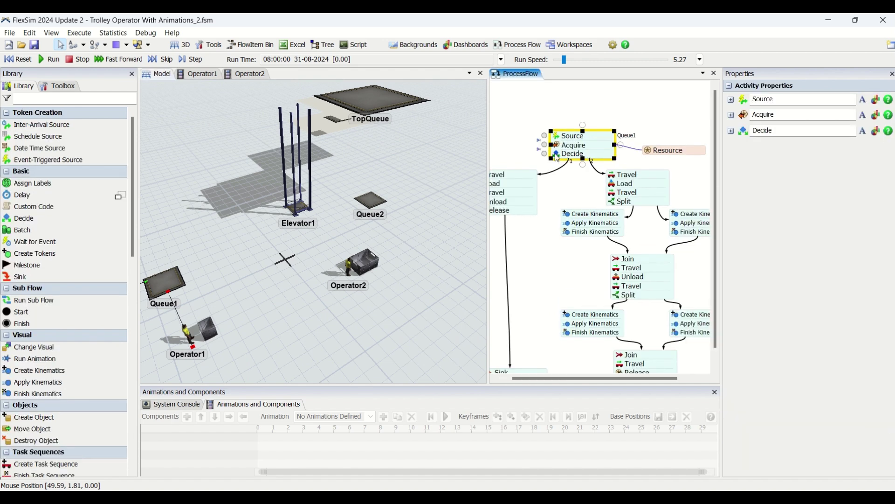
click(700, 193)
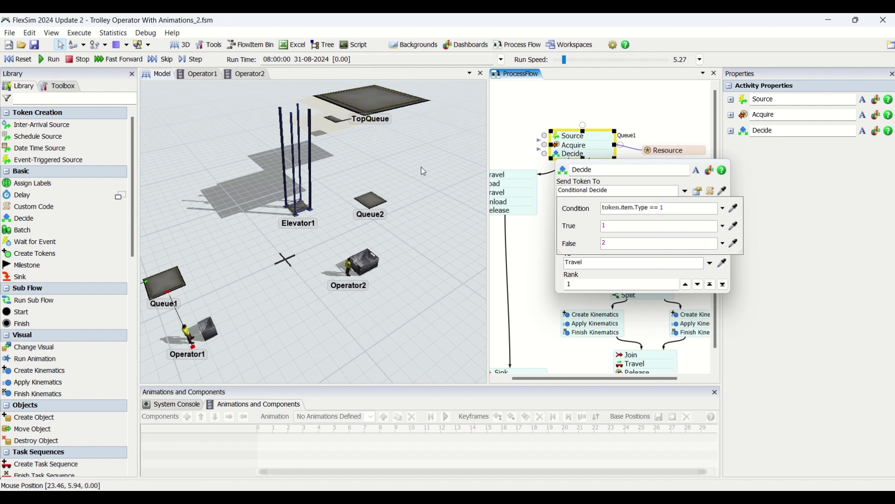
click(431, 194)
Widen the Process Flow diagram and review the Travel/Load and Source/Acquire/Decide blocks
drag(520, 138, 545, 121)
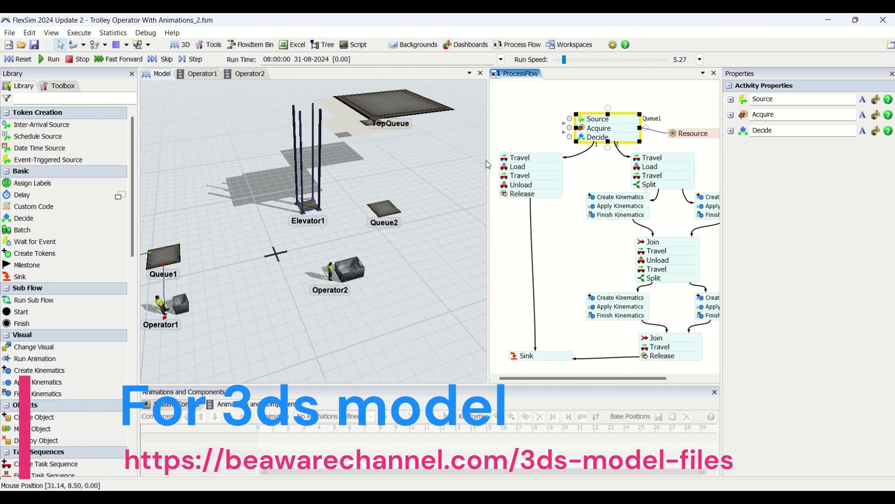
drag(487, 164, 428, 196)
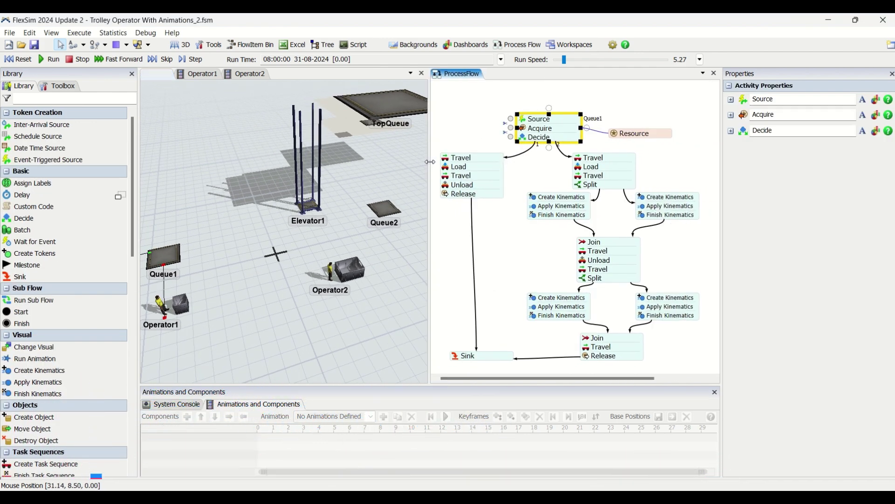
click(514, 237)
scroll(46, 373, down, 9)
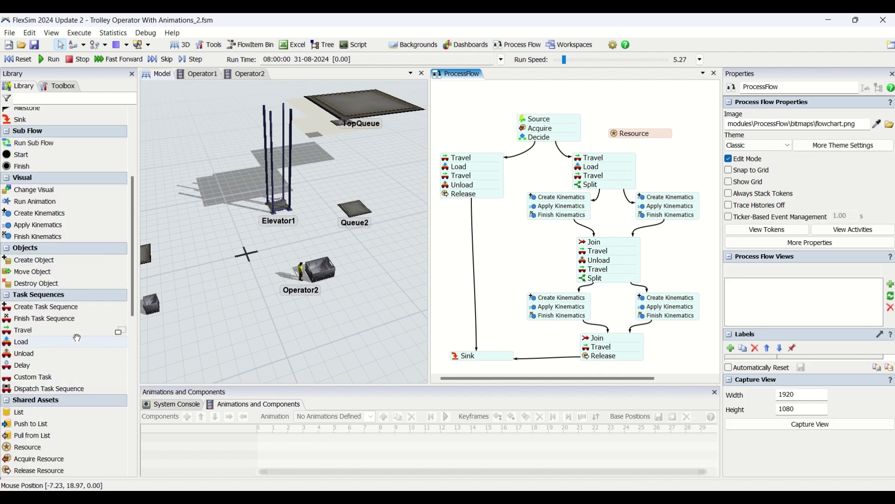
scroll(71, 301, up, 8)
scroll(71, 301, up, 2)
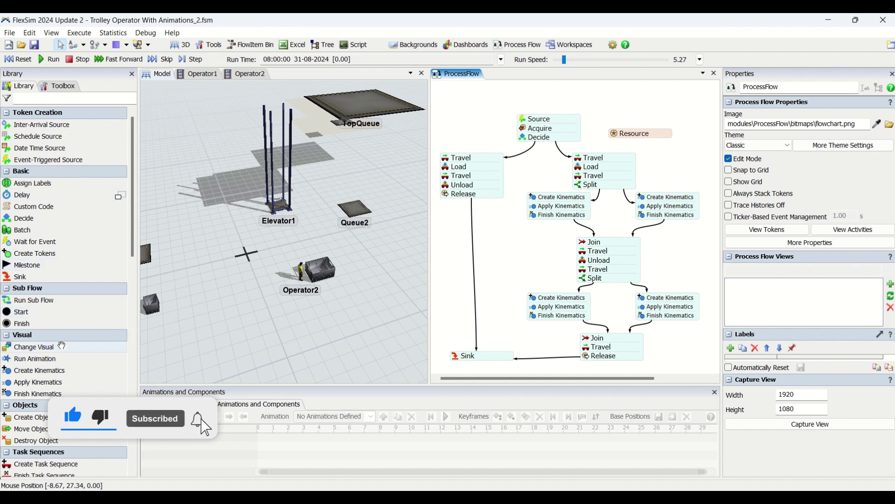
click(480, 173)
click(553, 138)
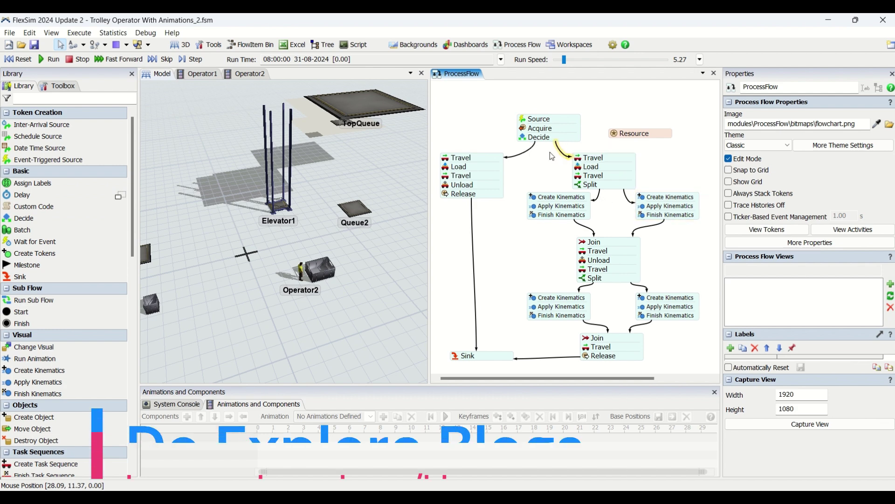
click(542, 140)
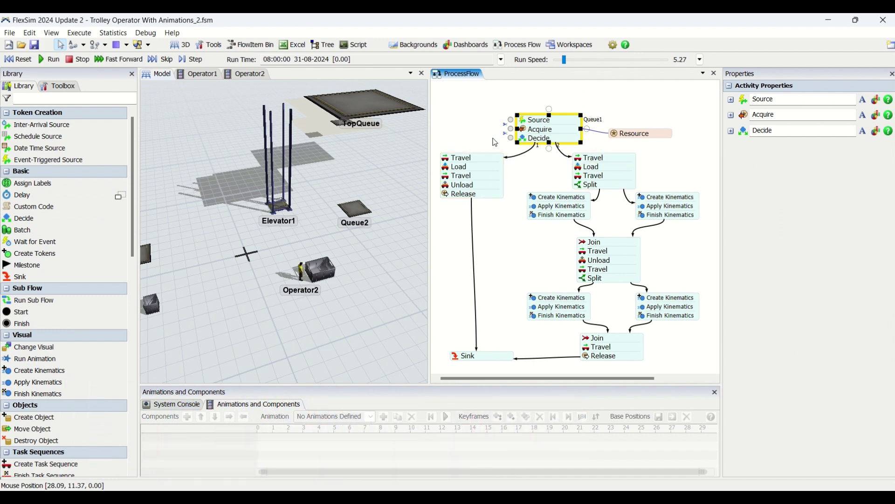
double_click(447, 164)
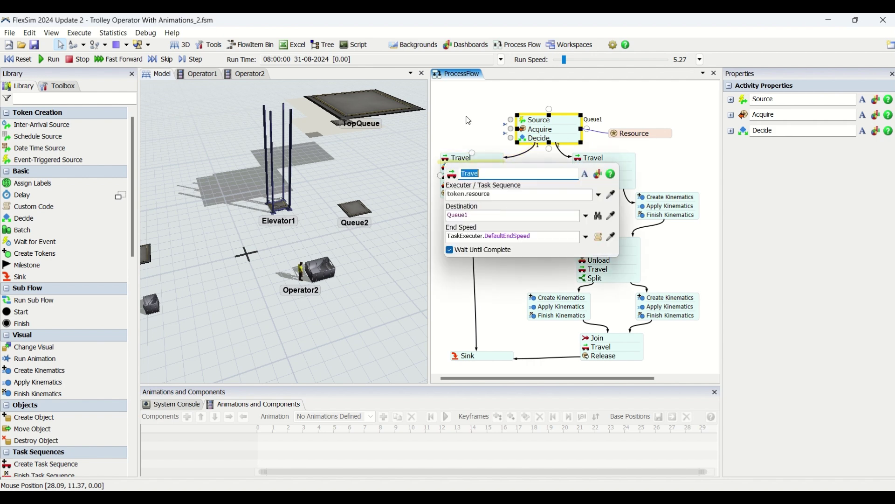
click(468, 183)
drag(168, 265, 202, 256)
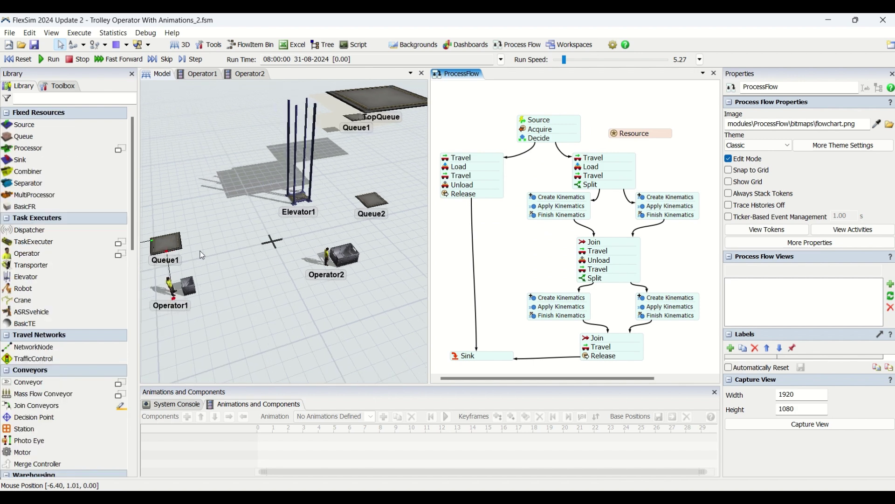
click(202, 255)
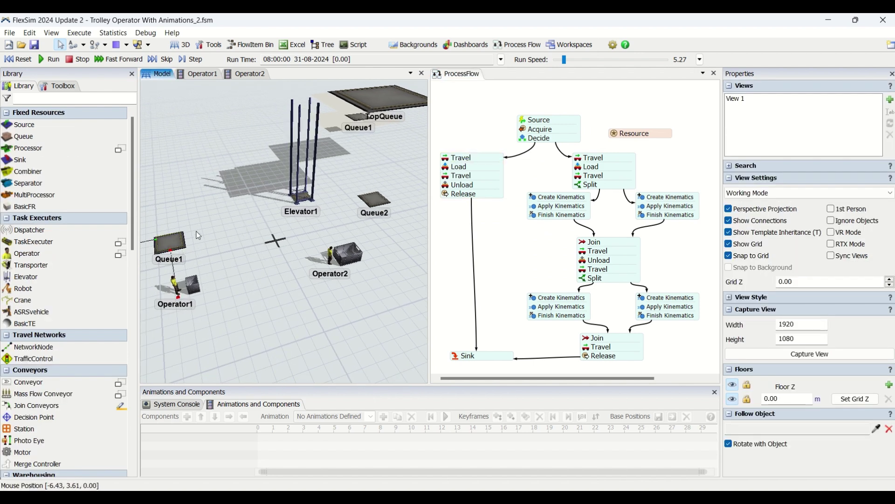
click(449, 177)
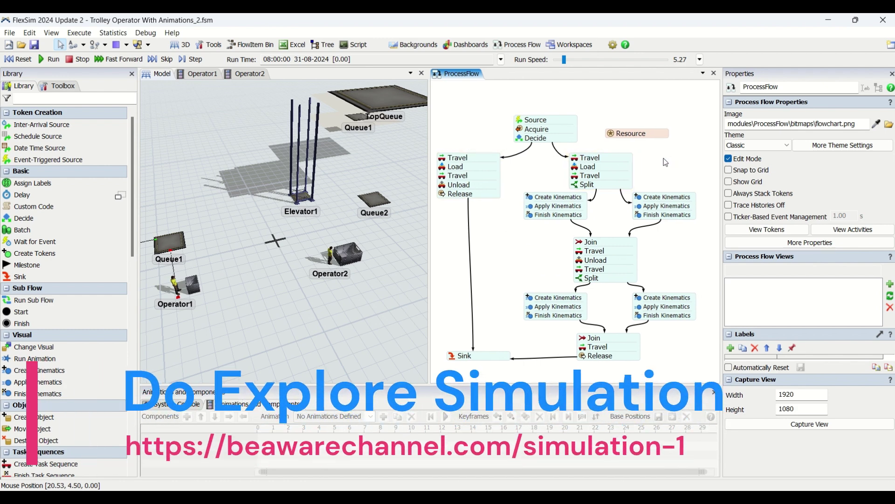
drag(666, 162, 637, 147)
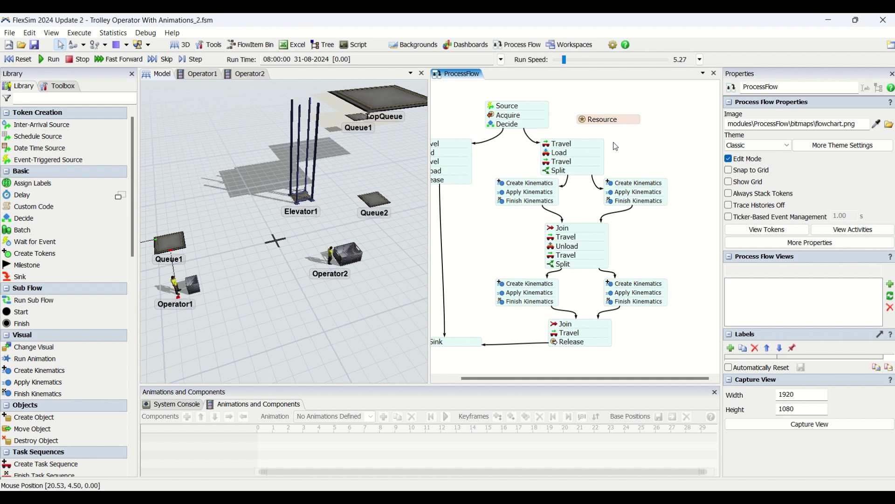
Reset and run the model at 0.59 speed, framing Operator1 and Elevator1 in view
click(18, 60)
click(50, 59)
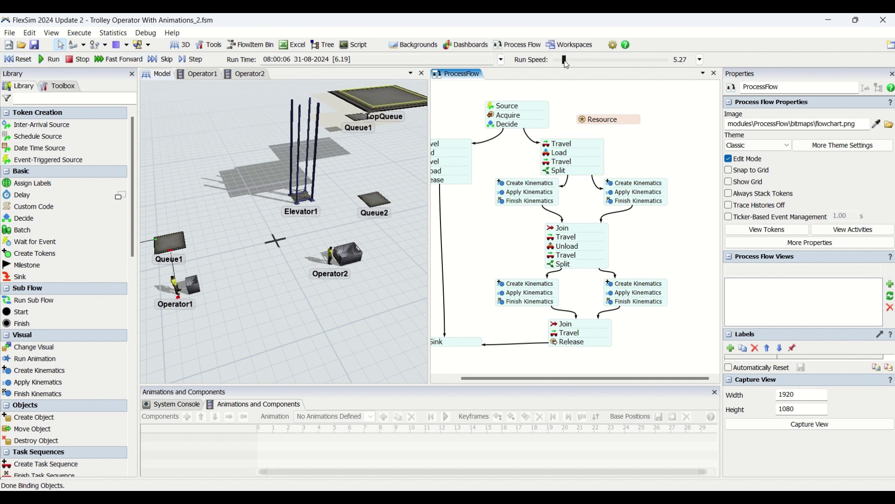
drag(571, 60, 561, 60)
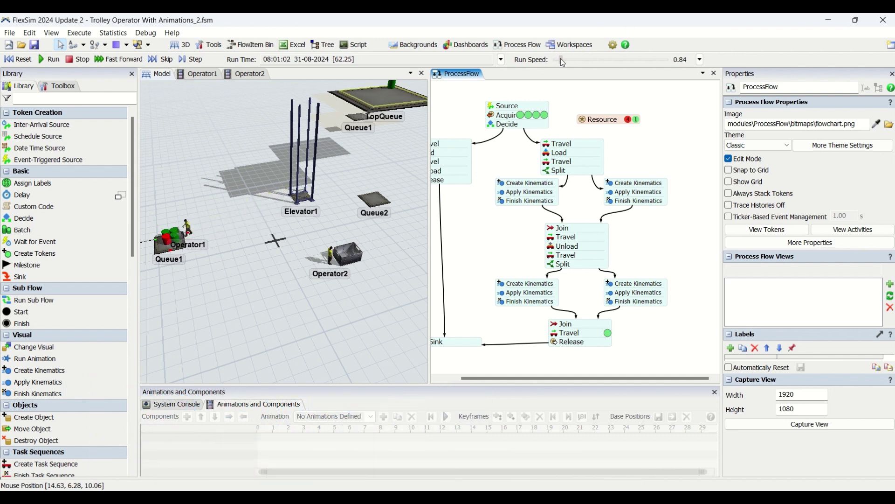
drag(562, 60, 559, 60)
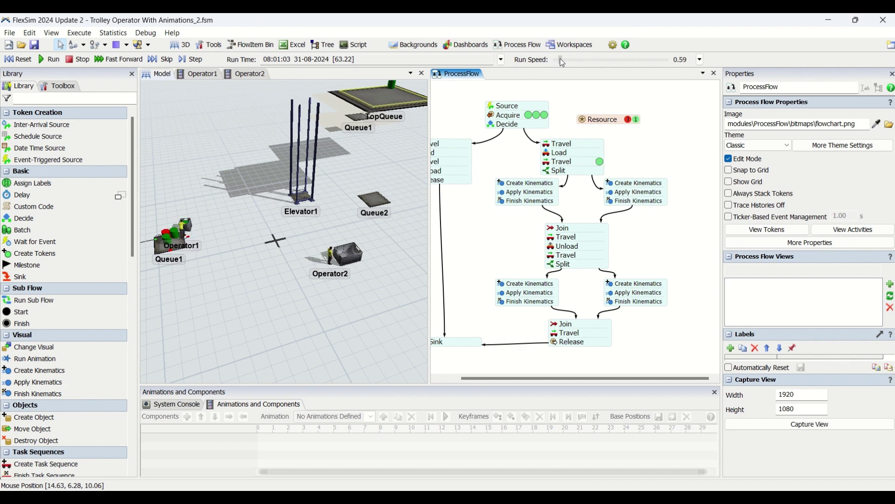
scroll(252, 211, up, 5)
drag(250, 226, 311, 256)
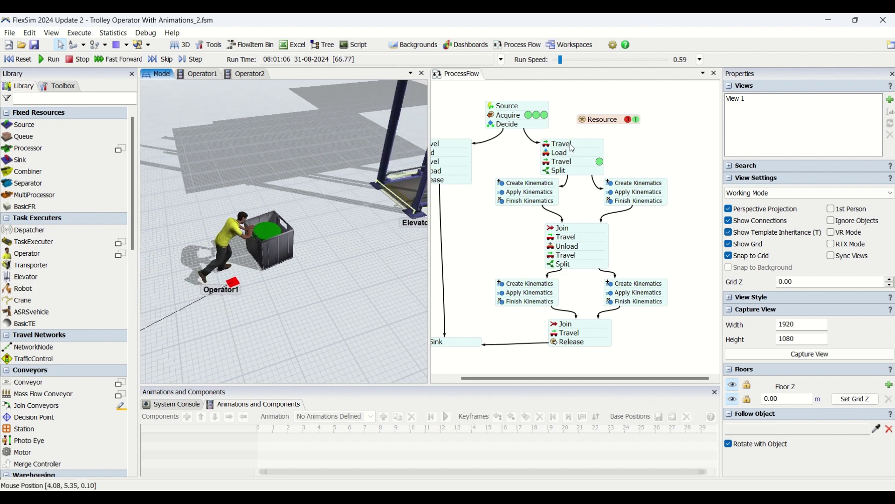
drag(384, 258, 253, 277)
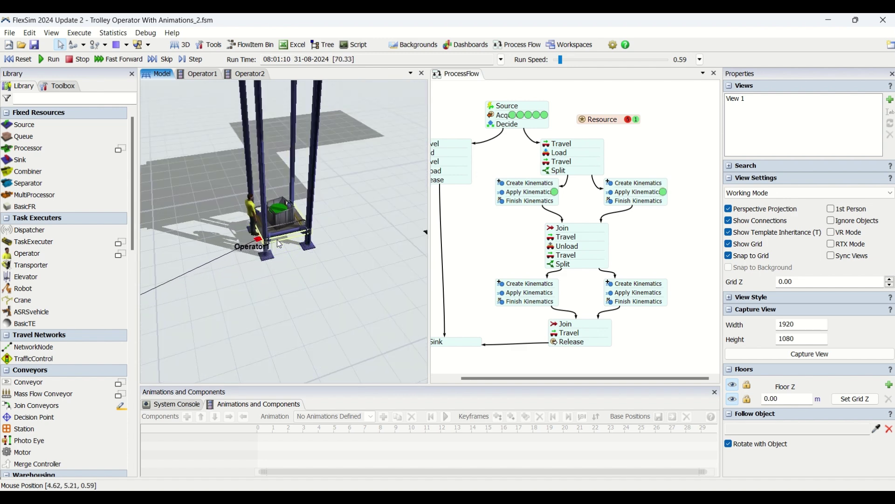
Stop the simulation and review the Apply Kinematics and both Create Kinematics activities
double_click(504, 194)
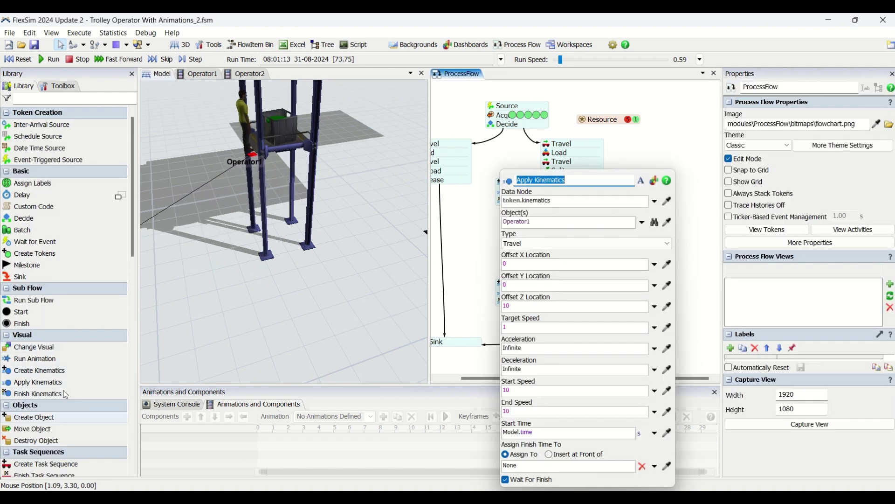
click(71, 61)
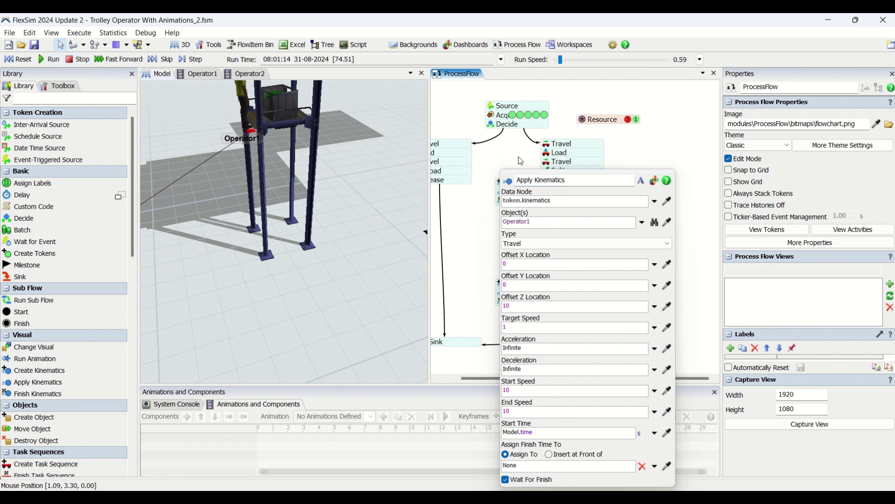
click(521, 160)
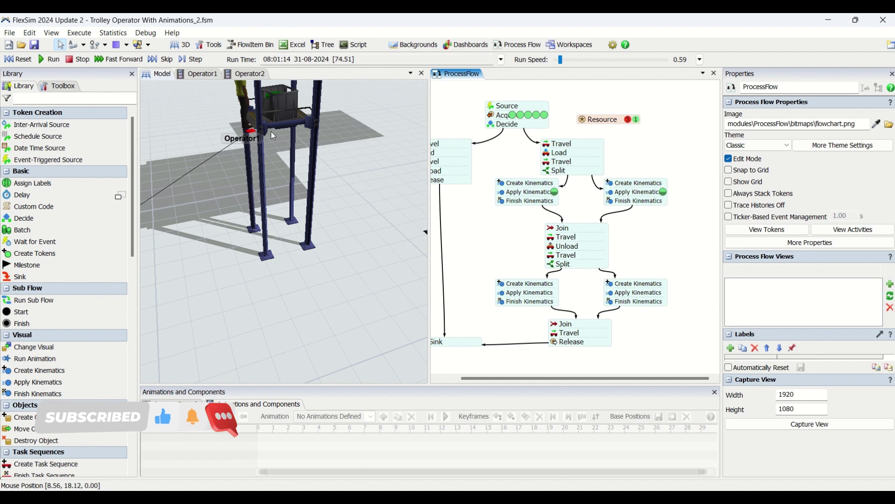
double_click(501, 186)
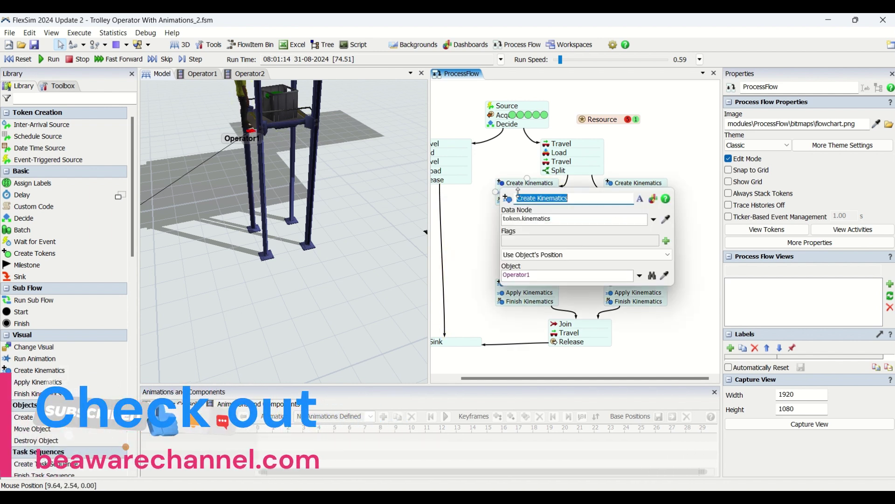
click(483, 234)
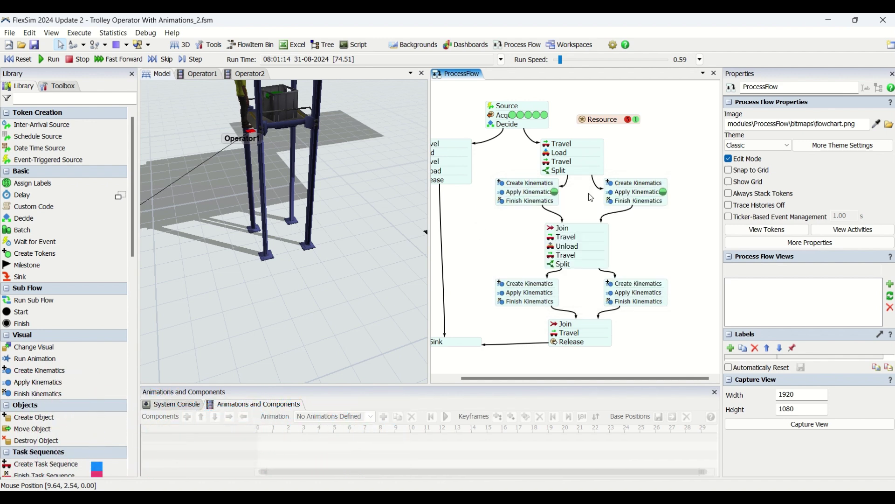
double_click(612, 185)
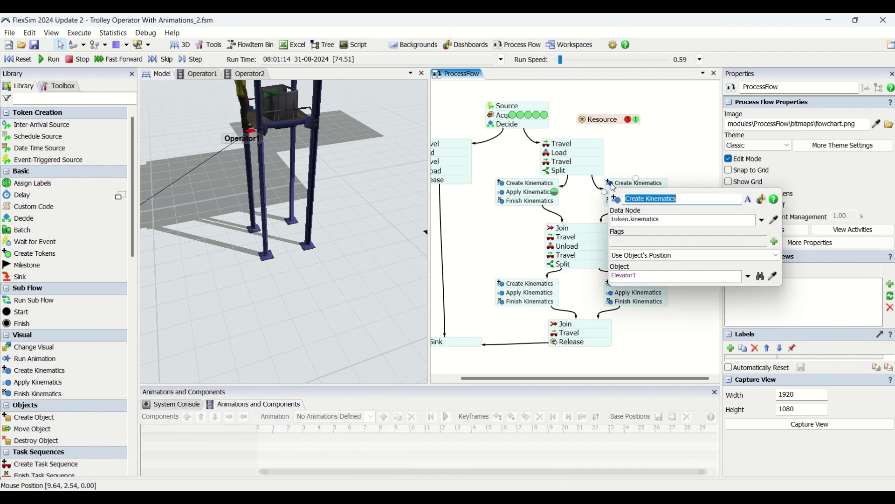
Confirm both Apply Kinematics use Offset Z 10 and both Finish Kinematics apply to all objects
double_click(508, 192)
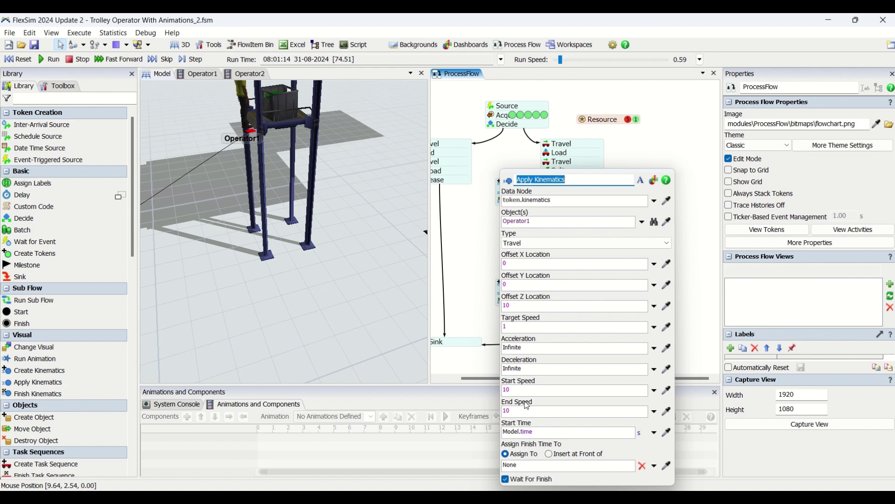
click(505, 309)
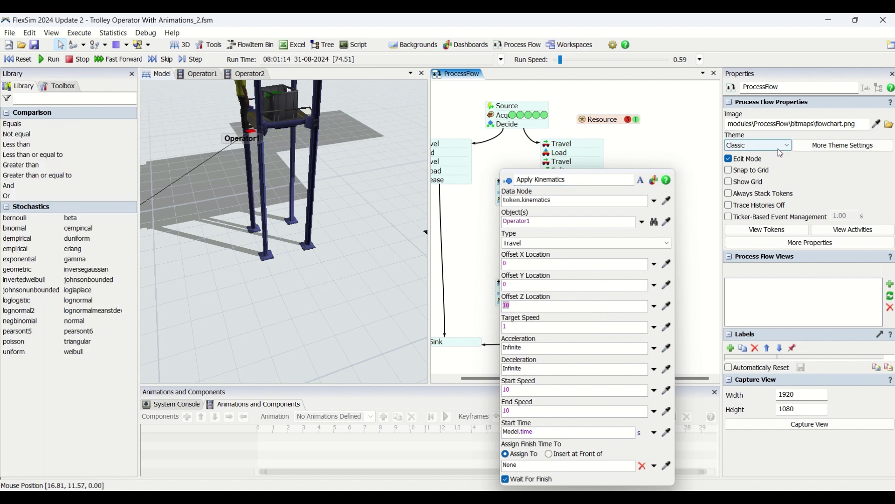
click(673, 141)
double_click(612, 197)
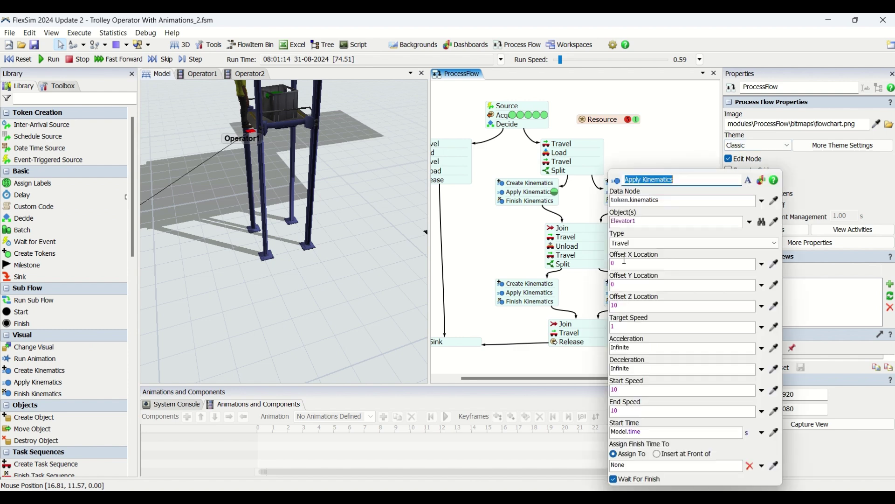
double_click(513, 202)
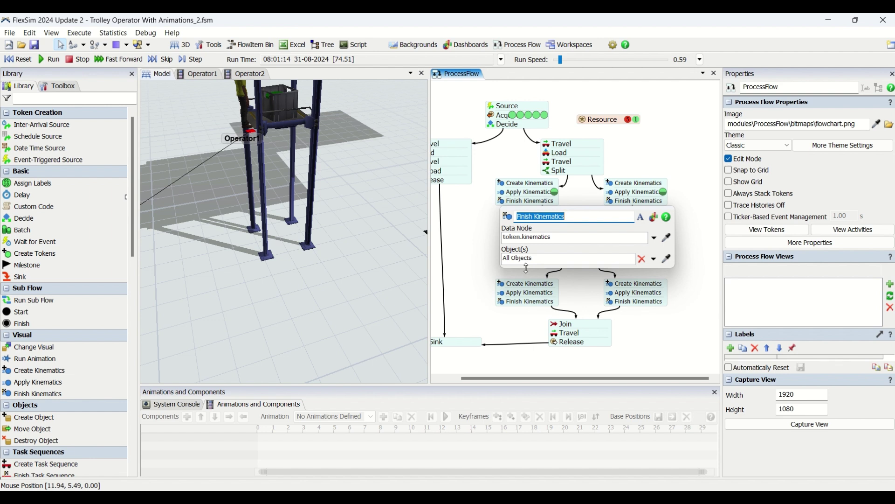
double_click(619, 205)
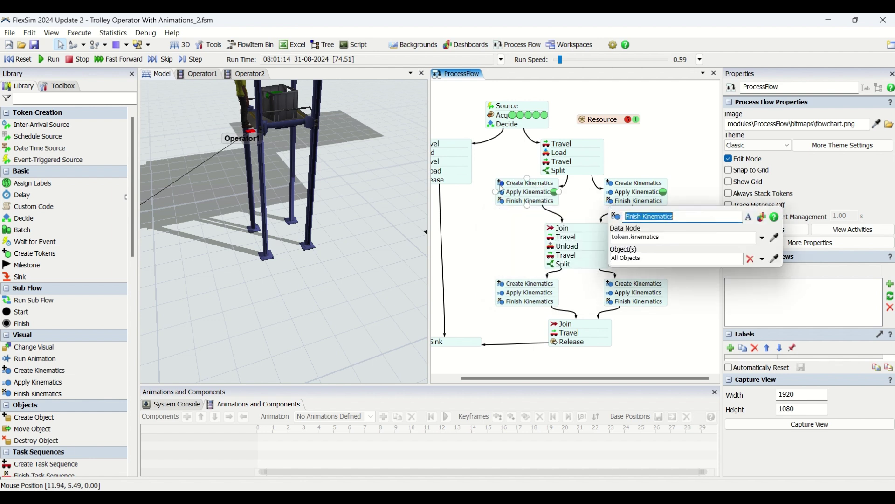
double_click(505, 196)
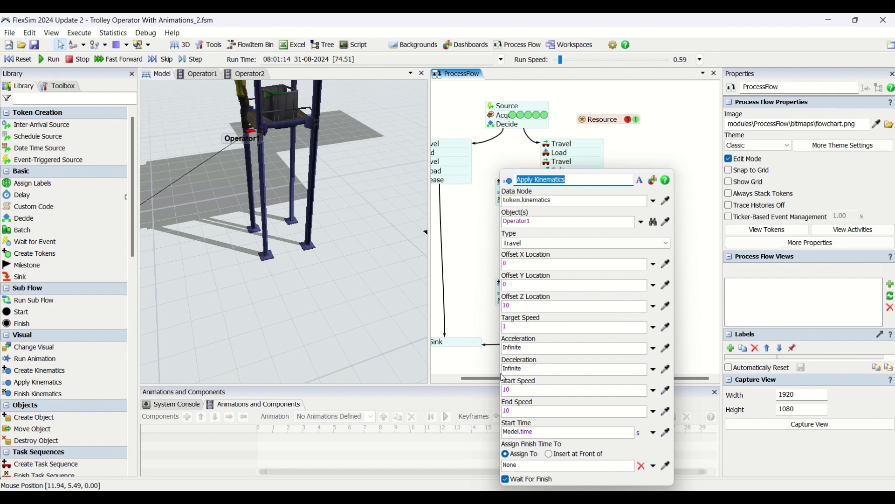
click(485, 278)
double_click(614, 196)
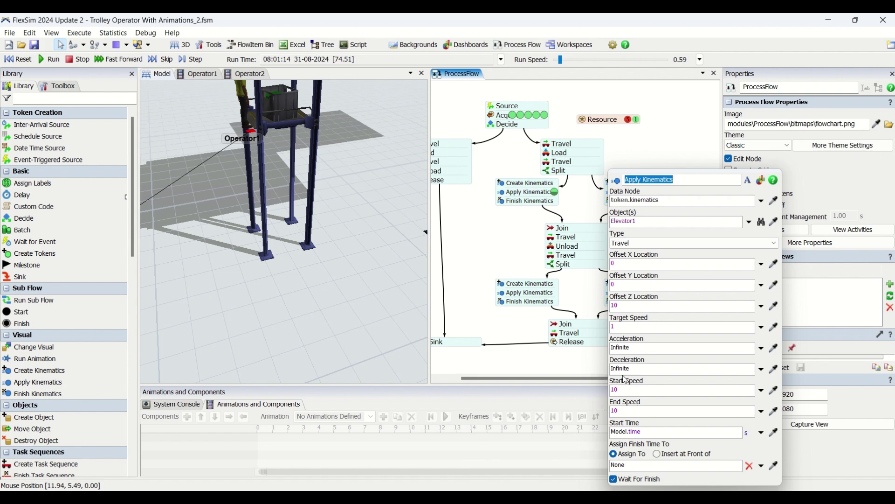
Return to the 3D model and tilt the view higher over the queues
click(506, 213)
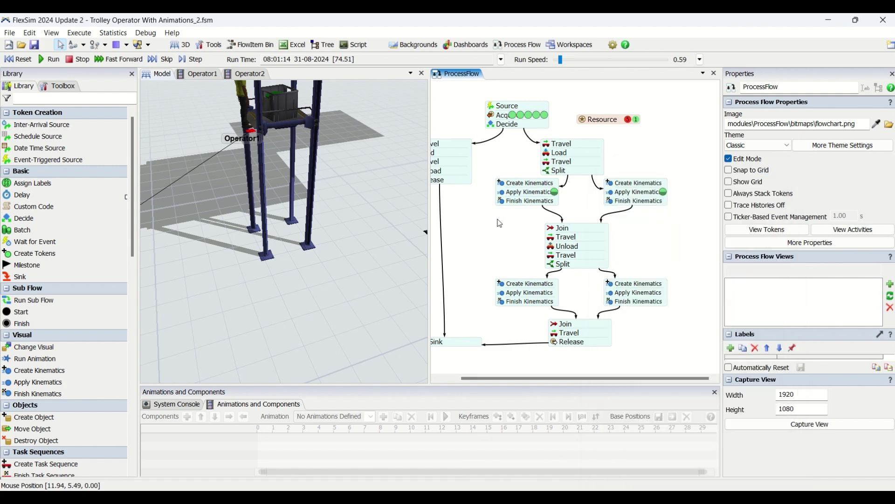
scroll(499, 225, down, 2)
click(357, 271)
scroll(357, 270, up, 3)
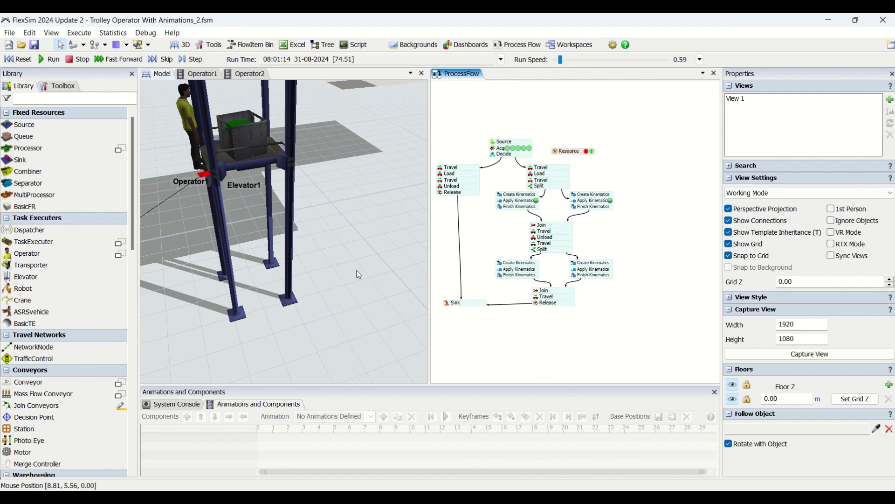
scroll(356, 278, down, 3)
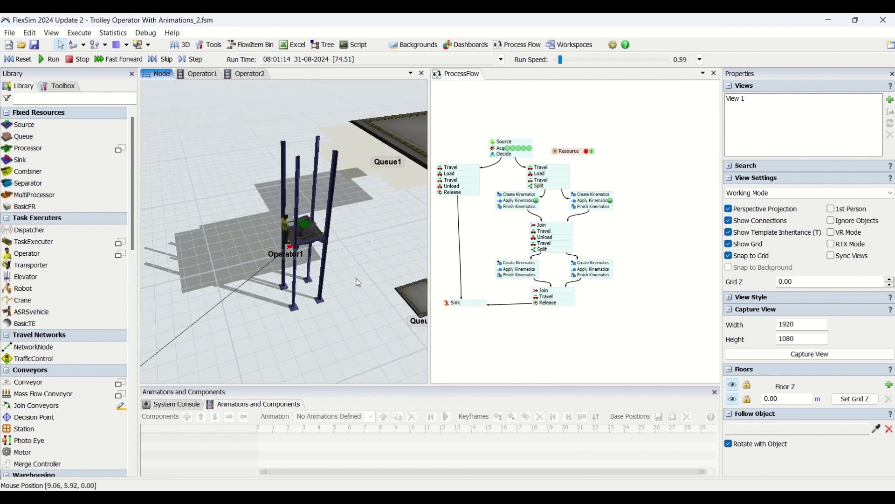
scroll(349, 240, up, 2)
right_drag(349, 240, 309, 272)
scroll(309, 272, up, 1)
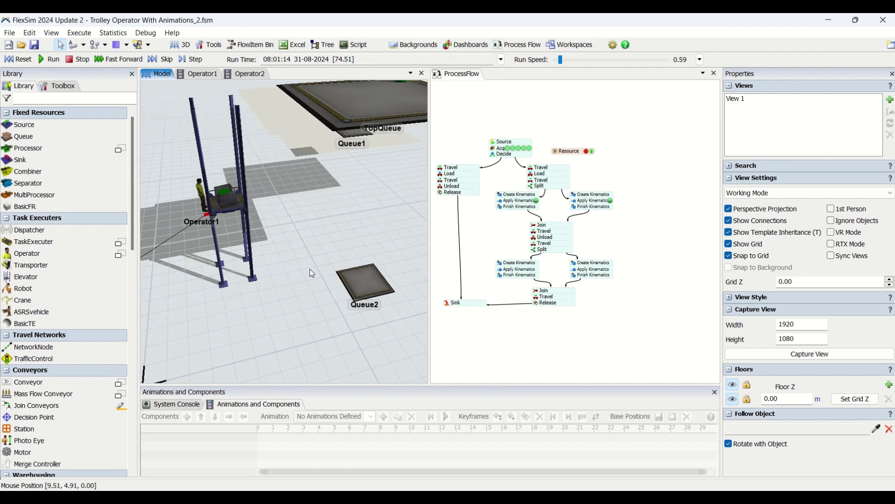
scroll(312, 274, down, 3)
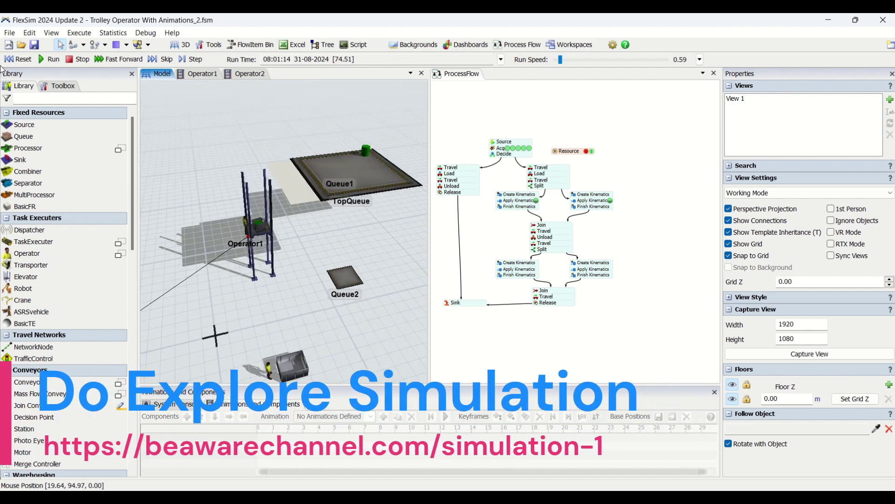
scroll(284, 242, up, 3)
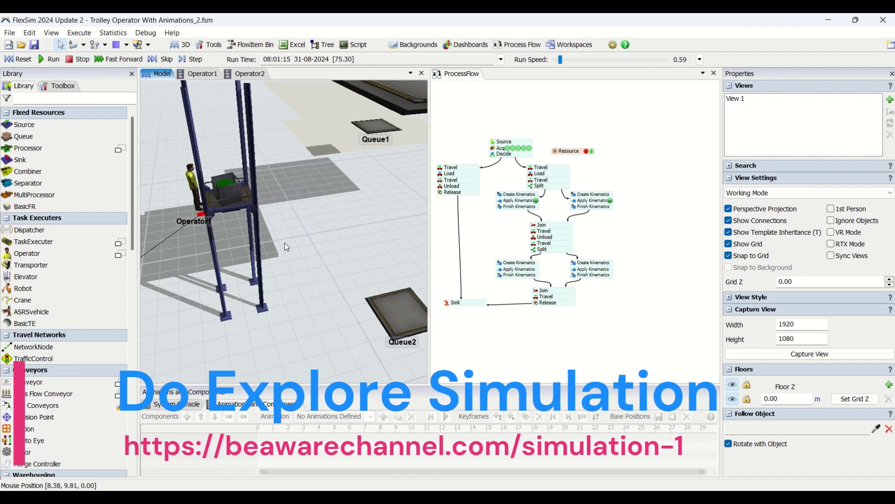
scroll(289, 239, down, 2)
scroll(289, 239, up, 3)
scroll(289, 239, down, 3)
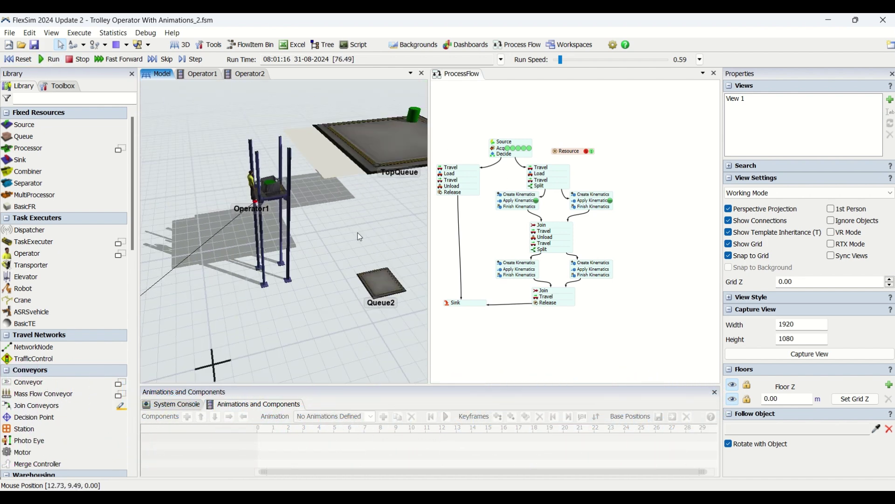
scroll(351, 262, up, 1)
scroll(354, 260, down, 1)
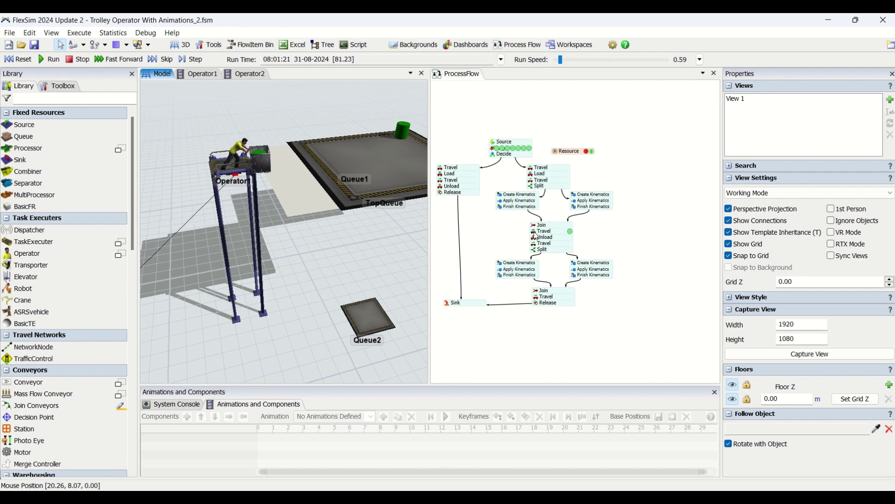
Follow Operator1 and the trolley up Elevator1 to TopQueue and back down
drag(367, 262, 310, 265)
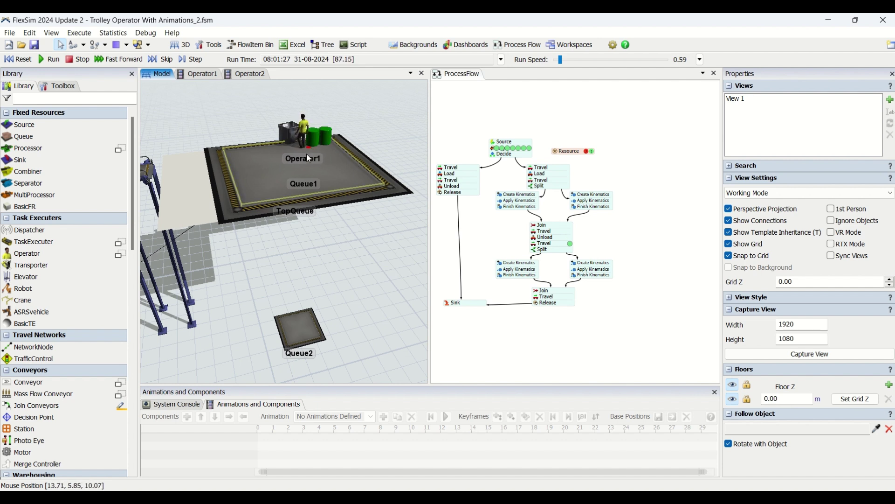
drag(245, 259, 257, 259)
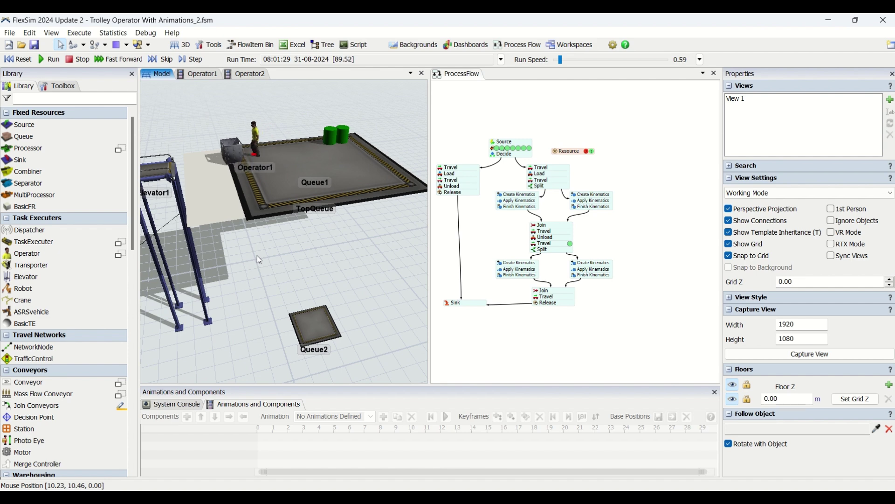
drag(239, 279, 278, 275)
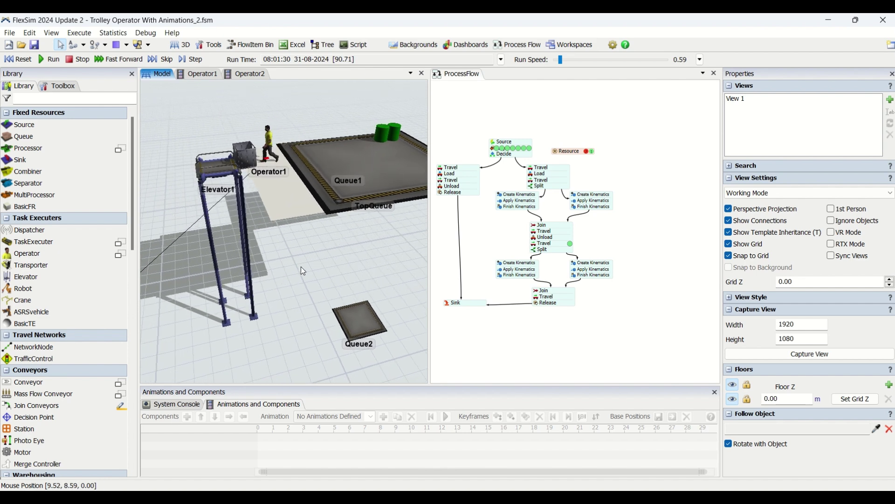
drag(308, 267, 340, 236)
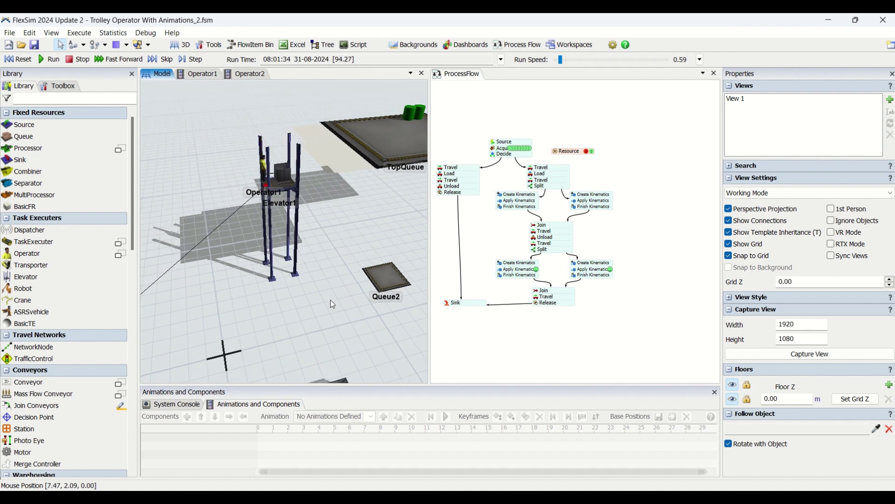
drag(335, 294, 336, 289)
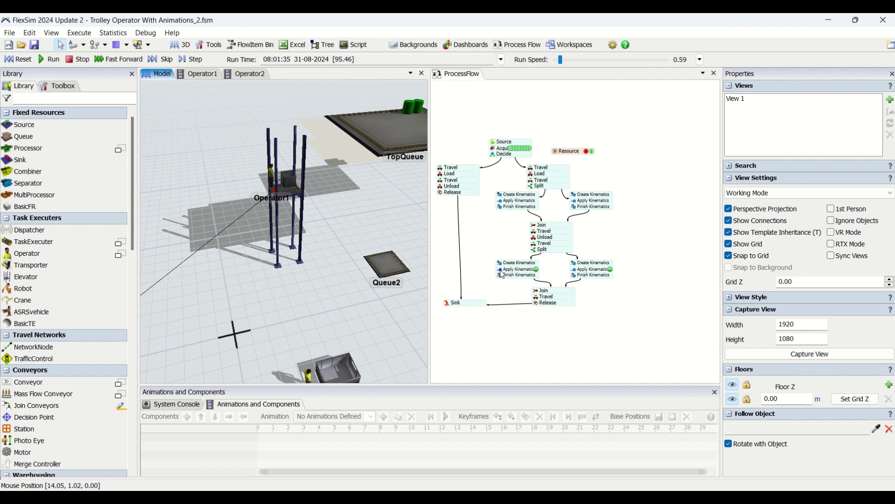
Confirm Operator1's descent Apply Kinematics has Offset Z of -10
double_click(503, 271)
click(518, 305)
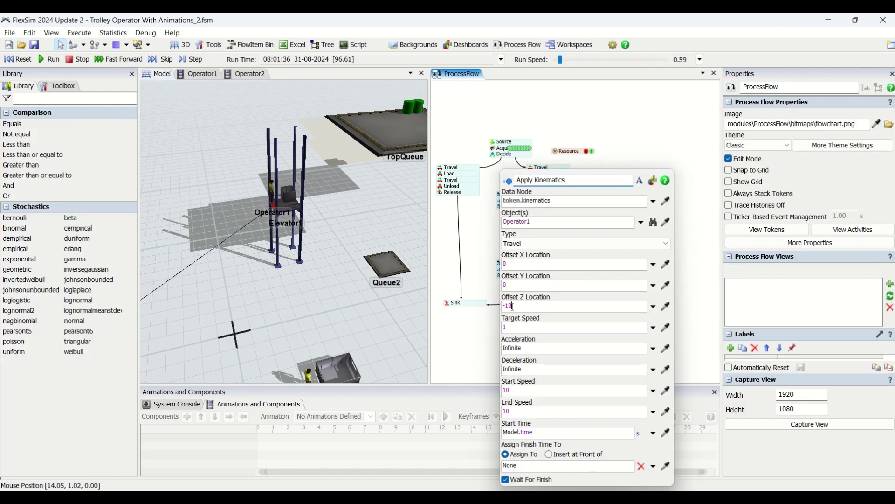
click(488, 267)
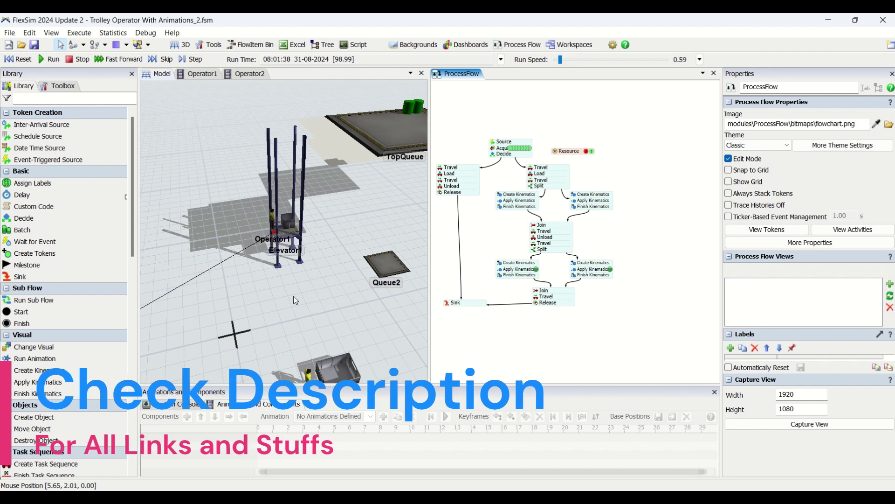
Watch Operator1 leave the elevator toward Queue1 and raise run speed to 21.49
scroll(306, 294, up, 5)
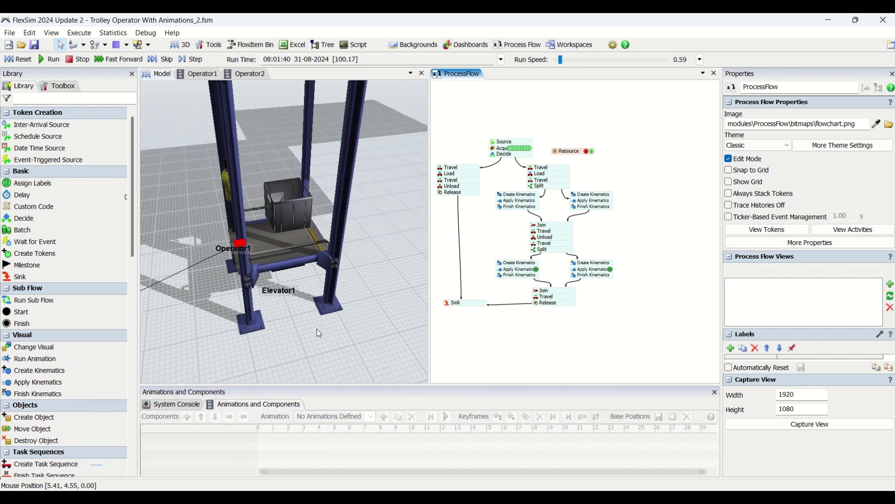
drag(317, 328, 308, 328)
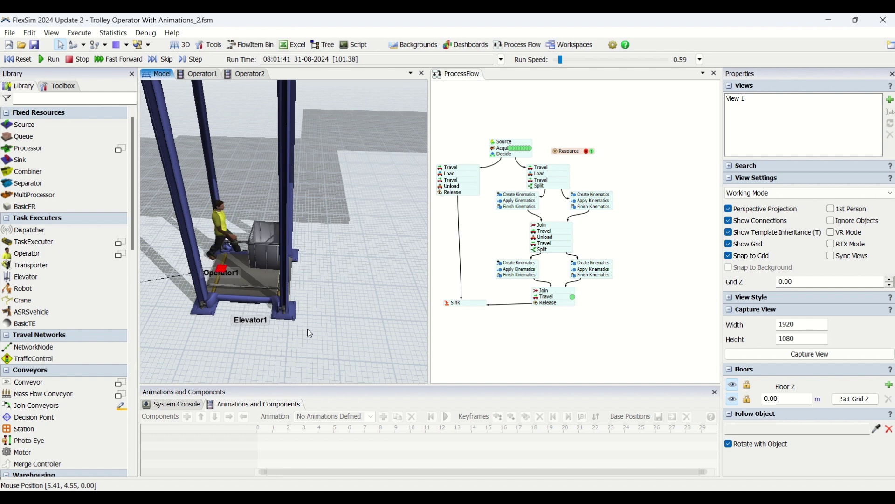
right_drag(257, 340, 350, 328)
scroll(392, 310, down, 8)
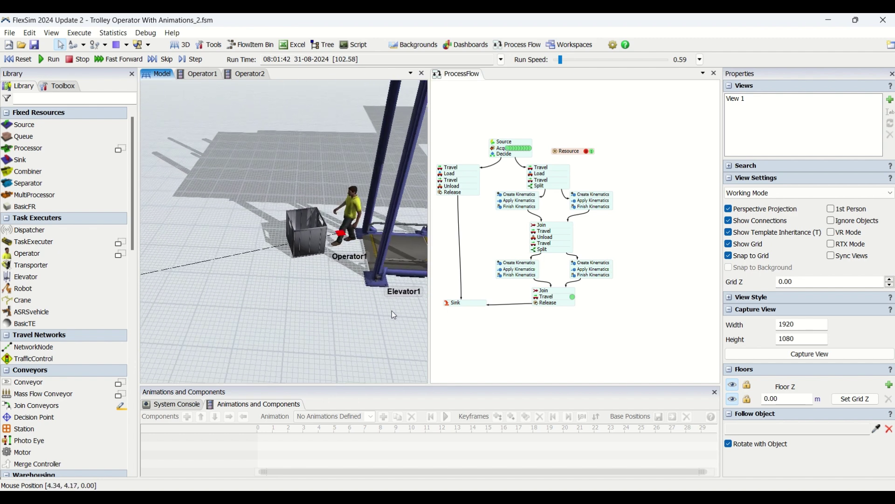
drag(247, 349, 250, 330)
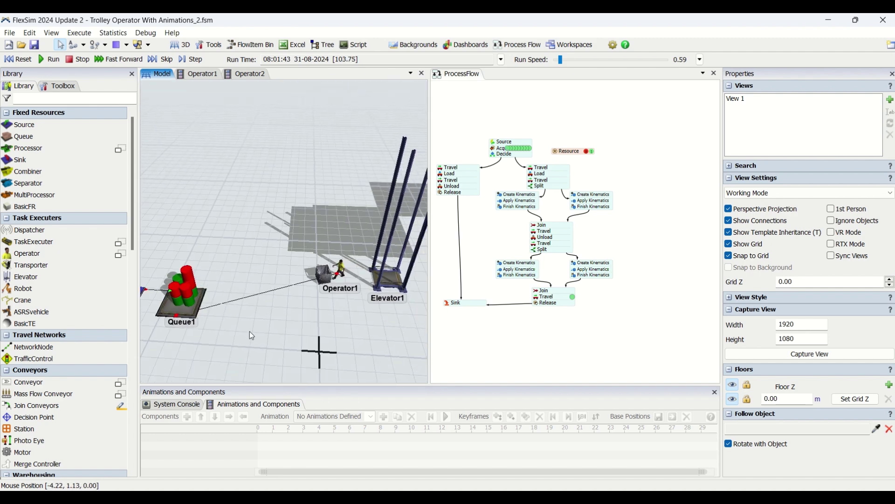
drag(561, 60, 566, 60)
scroll(271, 310, down, 2)
Orbit around the whole layout and close the Process Flow to enlarge the 3D view
scroll(293, 312, down, 2)
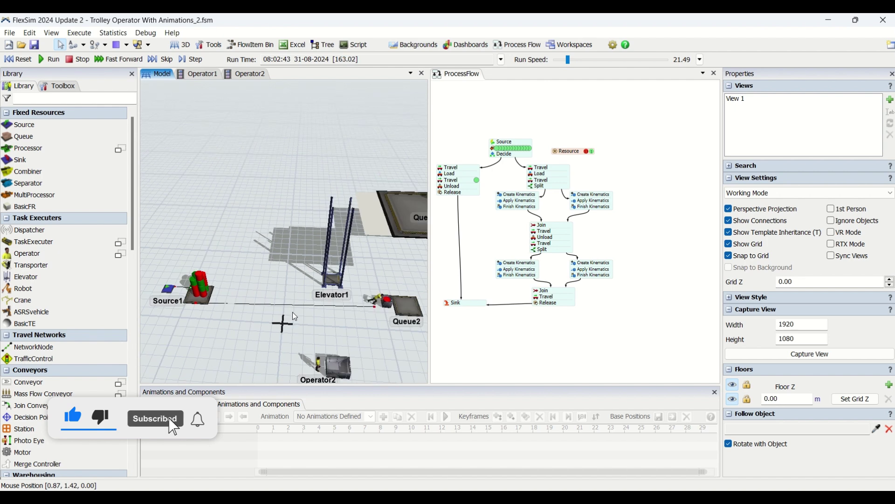
scroll(342, 320, up, 2)
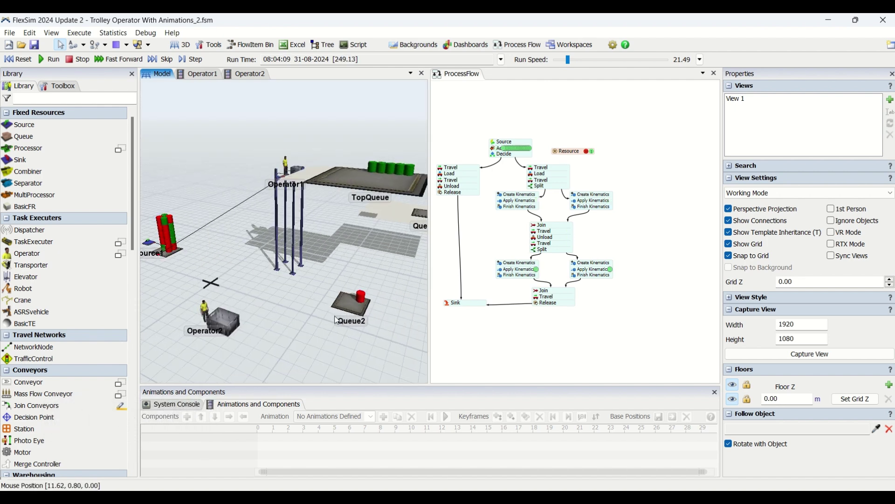
right_drag(290, 316, 325, 291)
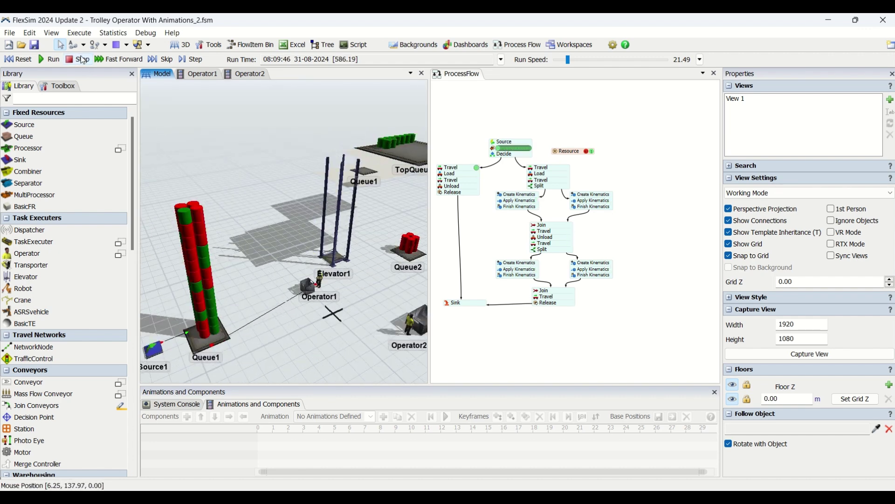
scroll(352, 284, up, 3)
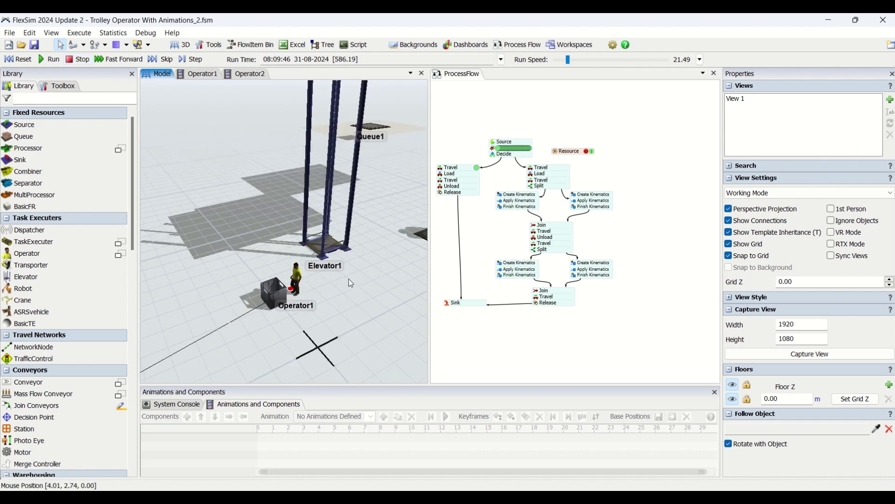
click(716, 73)
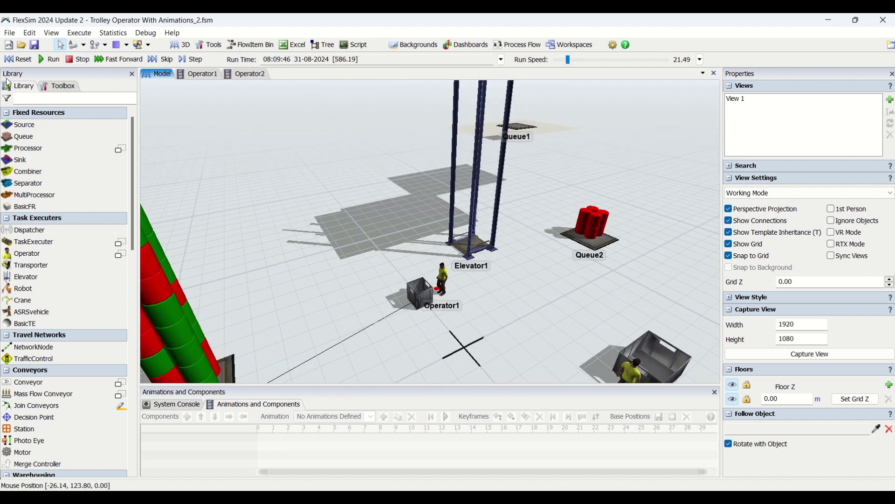
Resume the simulation and lower its run speed to 6.47
click(54, 60)
scroll(275, 214, down, 3)
scroll(275, 214, up, 3)
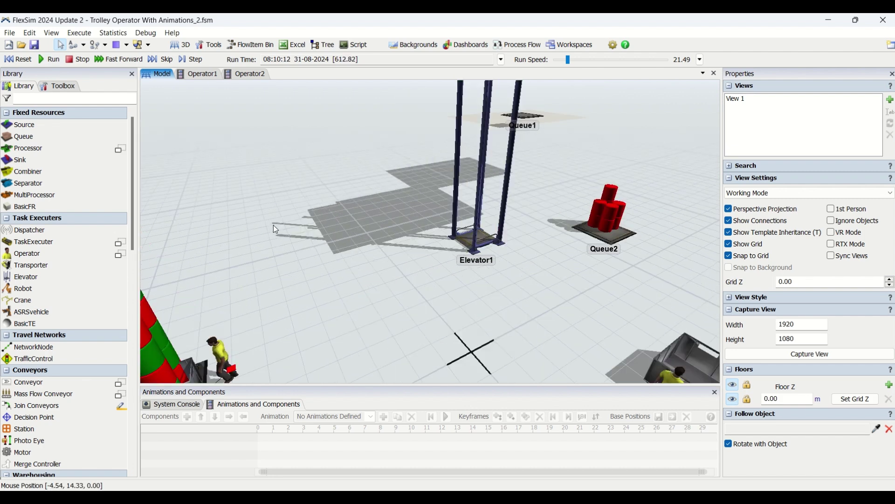
right_drag(333, 297, 321, 291)
drag(568, 62, 567, 66)
scroll(537, 199, down, 5)
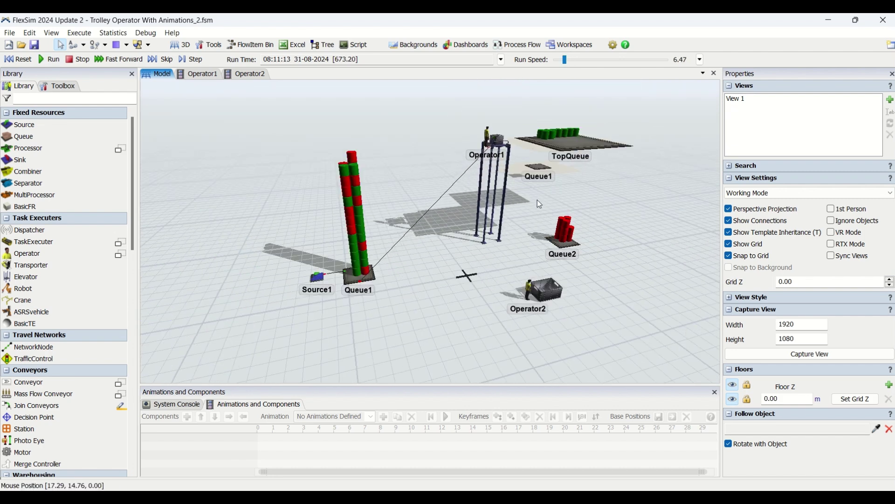
Orbit, zoom and pan the running model to watch operators ride the elevator and stack trolleys onto TopQueue
scroll(504, 245, up, 5)
scroll(504, 245, down, 2)
right_drag(502, 246, 491, 261)
mouse_move(431, 301)
right_down()
mouse_move(441, 278)
mouse_move(438, 290)
right_up()
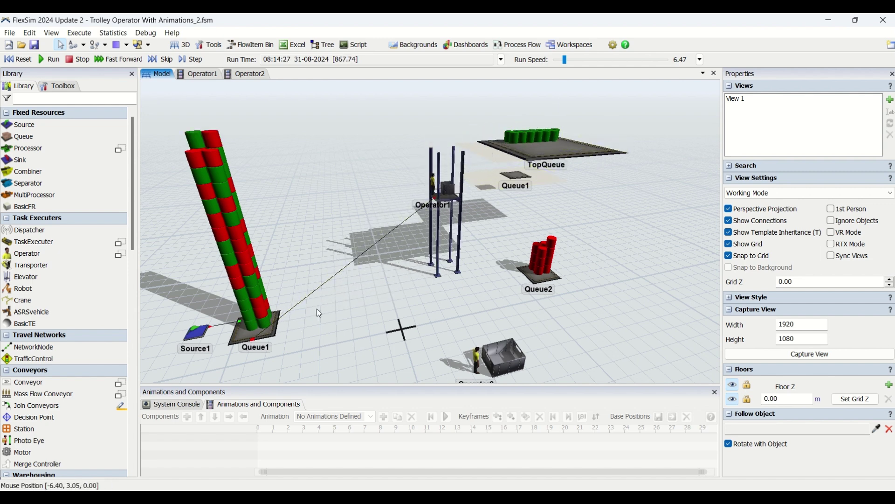
mouse_move(466, 288)
right_down()
mouse_move(442, 290)
mouse_move(461, 290)
right_up()
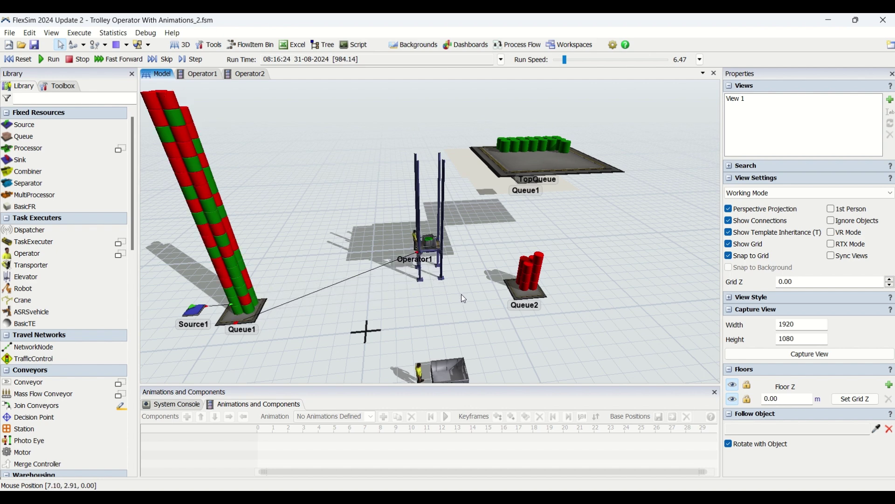
scroll(462, 293, down, 5)
scroll(463, 290, up, 7)
scroll(466, 299, down, 2)
right_drag(464, 298, 456, 275)
scroll(456, 275, up, 2)
scroll(453, 270, up, 2)
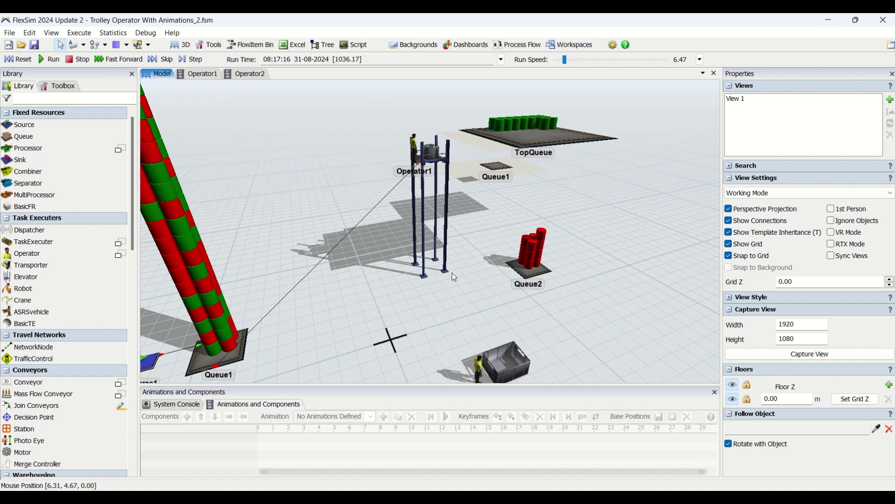
drag(455, 277, 480, 281)
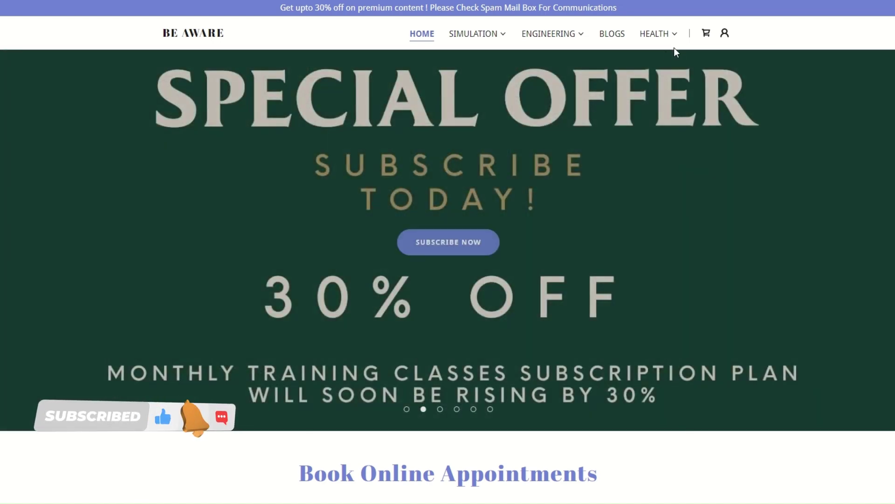
Cycle through the Discrete Event Simulation, Industrial Engineering, blogs and Health Awareness banner slides
click(406, 409)
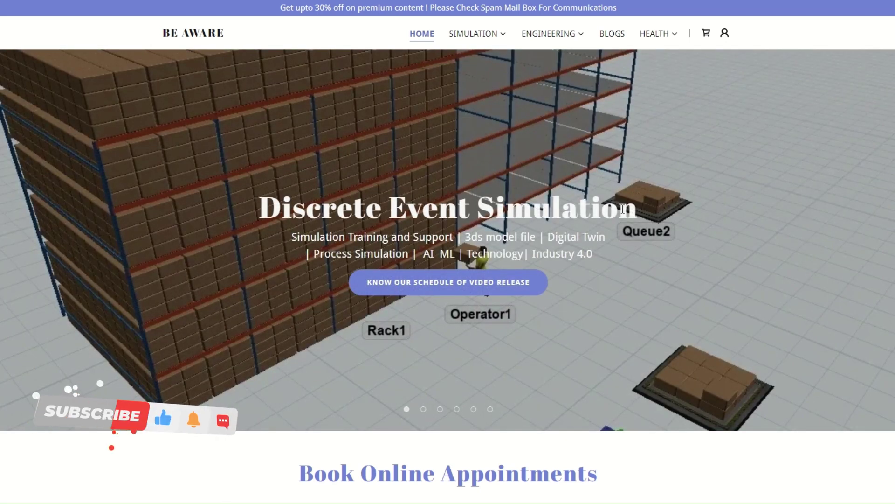
click(440, 409)
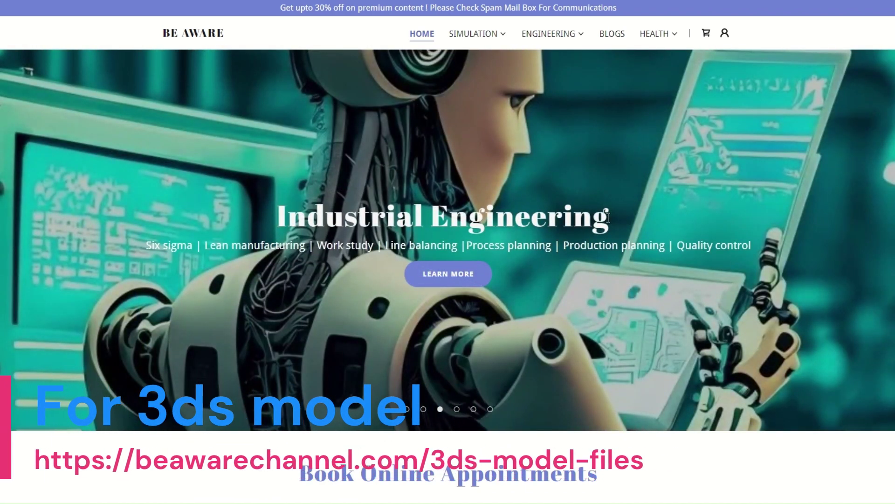
click(457, 409)
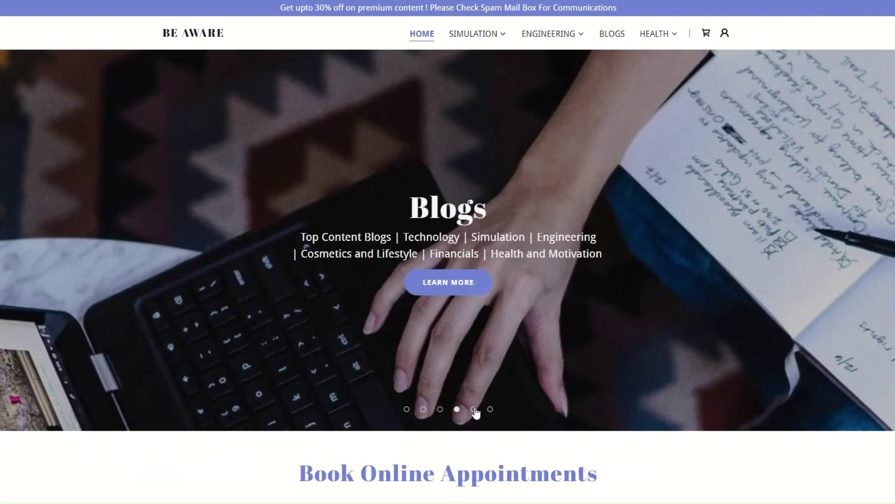
click(474, 409)
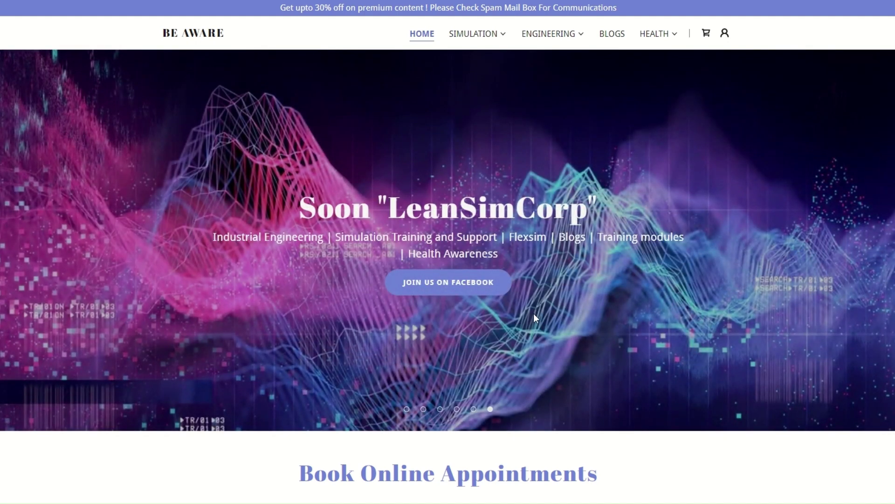
Scroll down to the Book Online Appointments cards, each 1 hr at ₹1,000
scroll(541, 299, down, 4)
scroll(544, 297, down, 3)
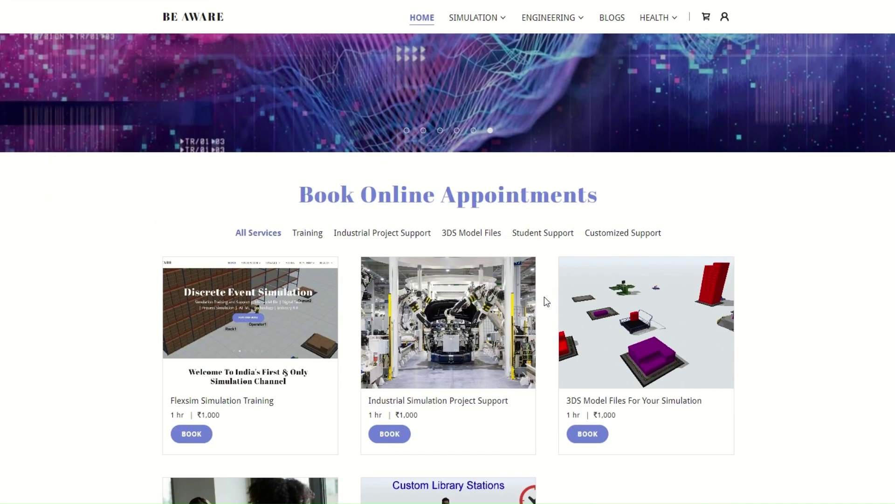
scroll(544, 294, down, 2)
scroll(547, 294, up, 2)
scroll(546, 294, down, 1)
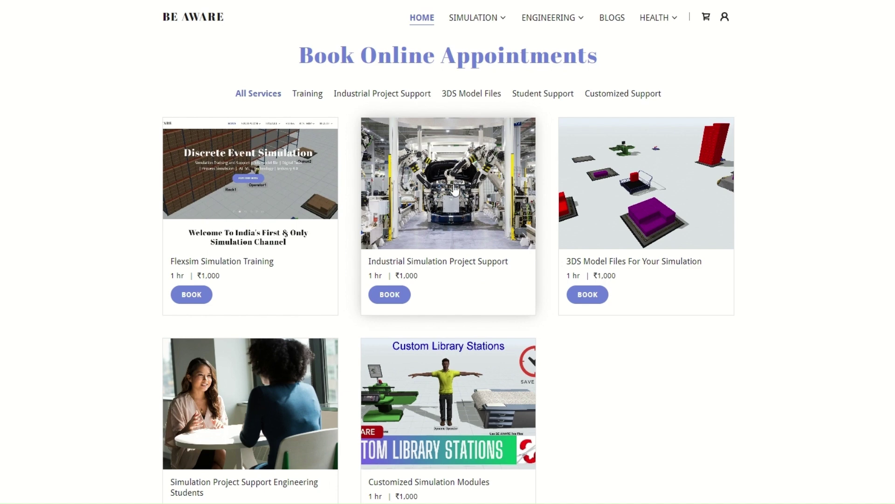
scroll(653, 233, down, 2)
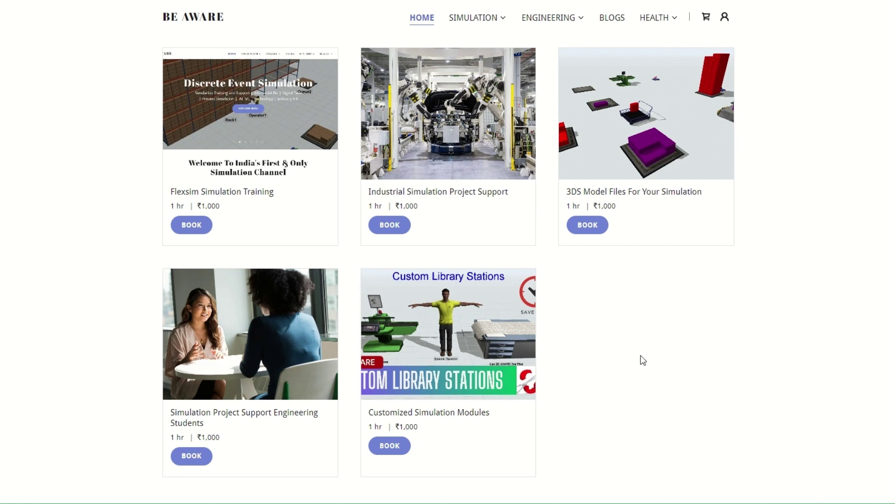
Scroll through the BE AWARE home page, then expand the SIMULATION menu
scroll(340, 296, up, 2)
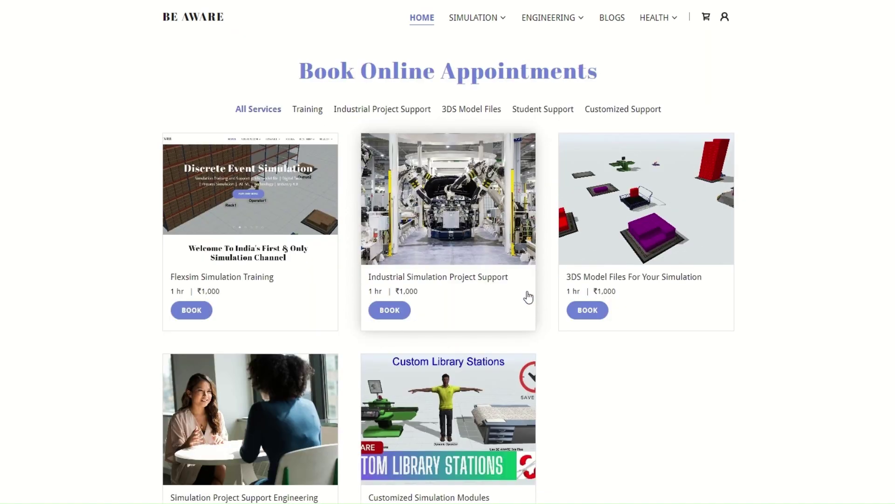
scroll(529, 297, down, 1)
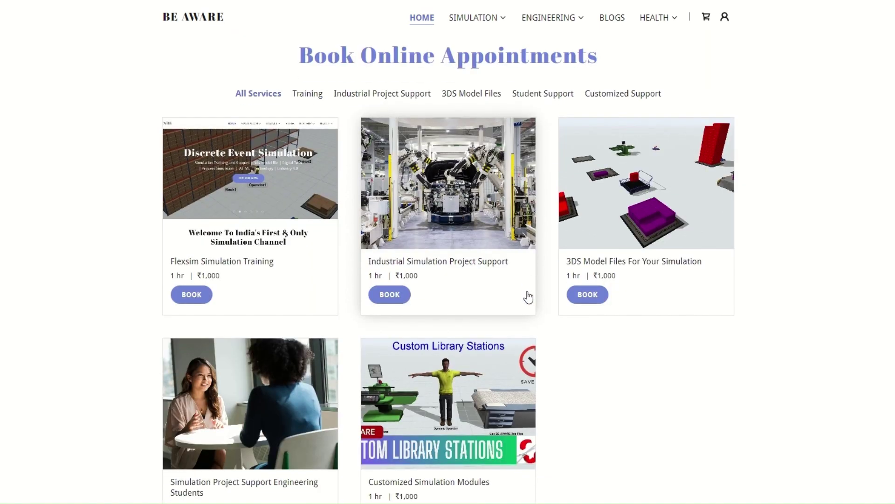
scroll(576, 282, down, 10)
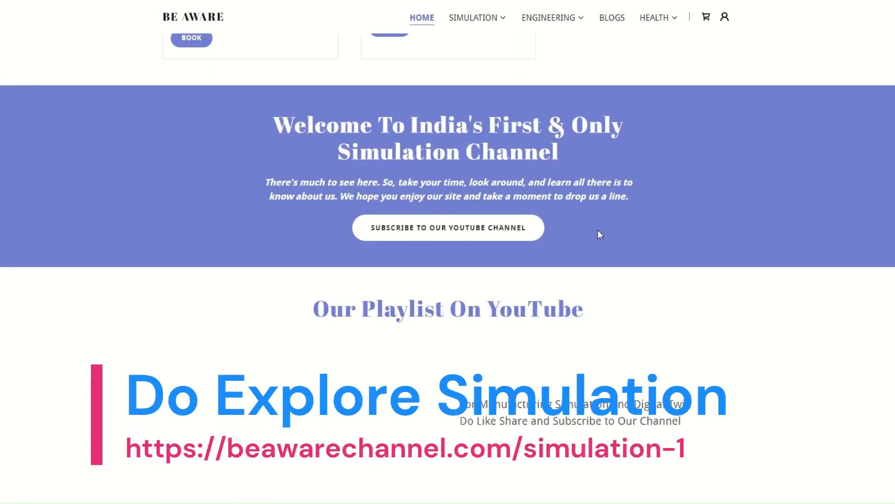
scroll(726, 200, down, 3)
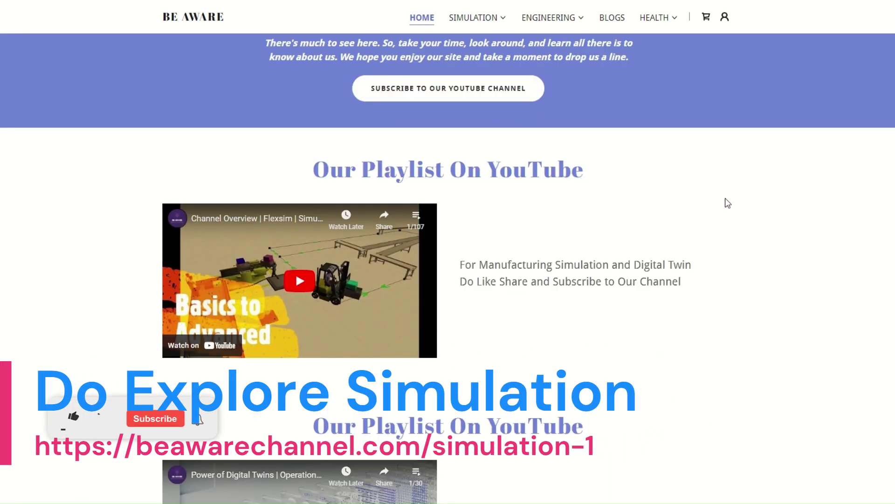
scroll(726, 201, down, 2)
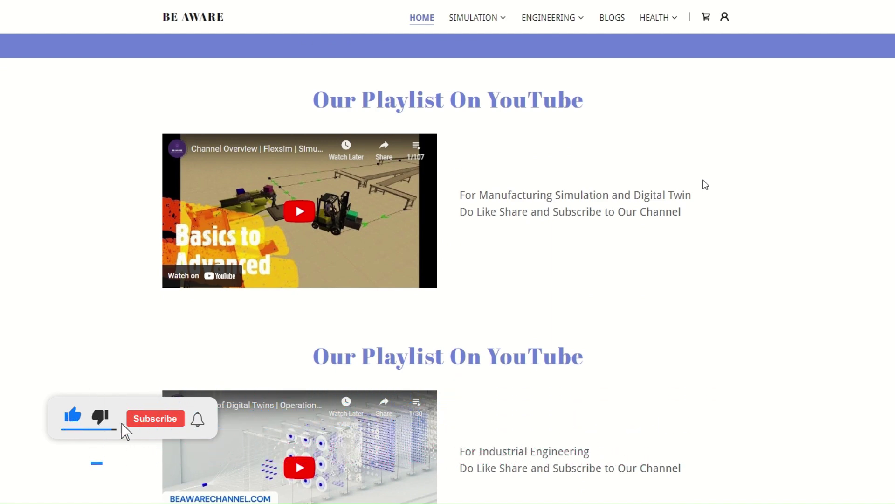
scroll(685, 184, down, 3)
scroll(686, 184, up, 1)
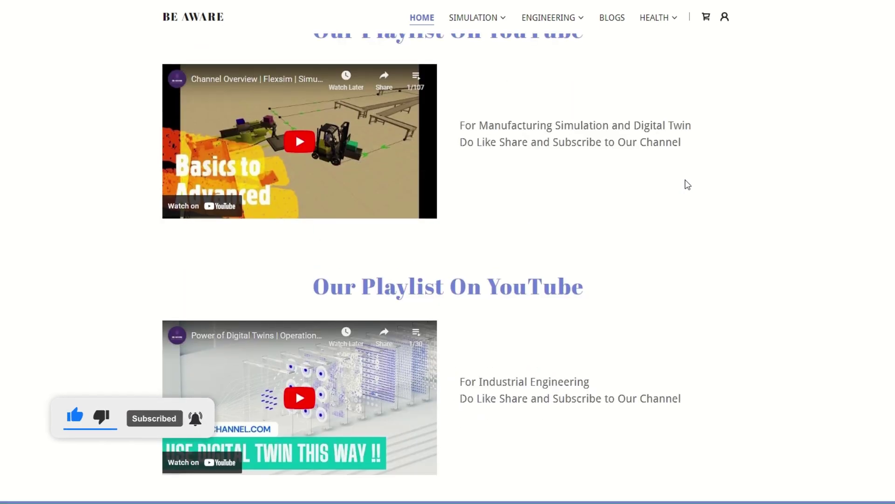
scroll(569, 311, down, 3)
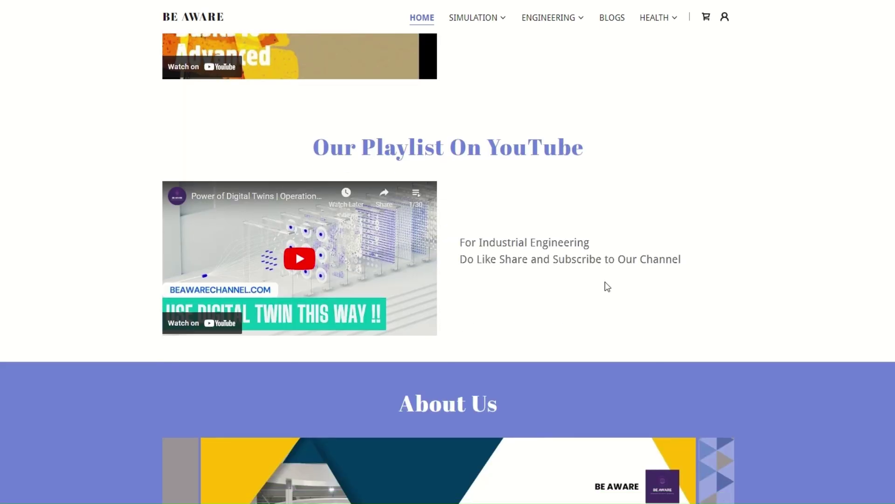
scroll(597, 324, down, 3)
scroll(596, 324, up, 3)
scroll(597, 325, down, 3)
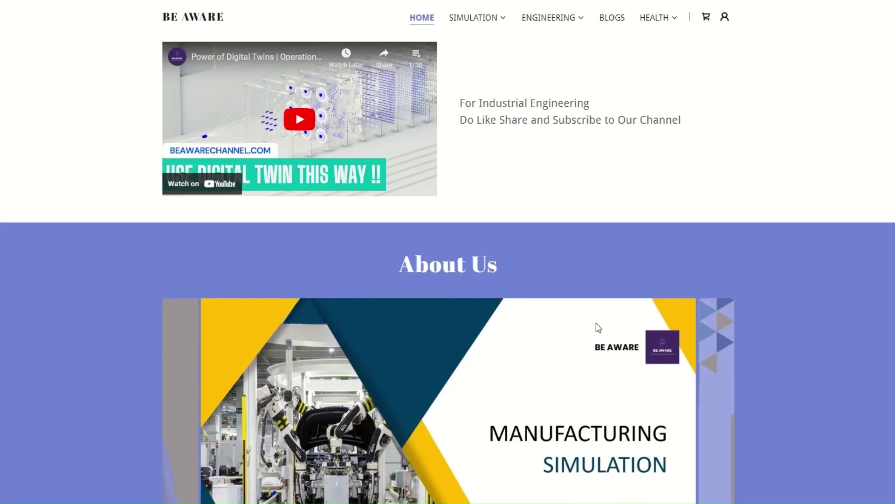
scroll(596, 306, down, 1)
scroll(596, 306, up, 9)
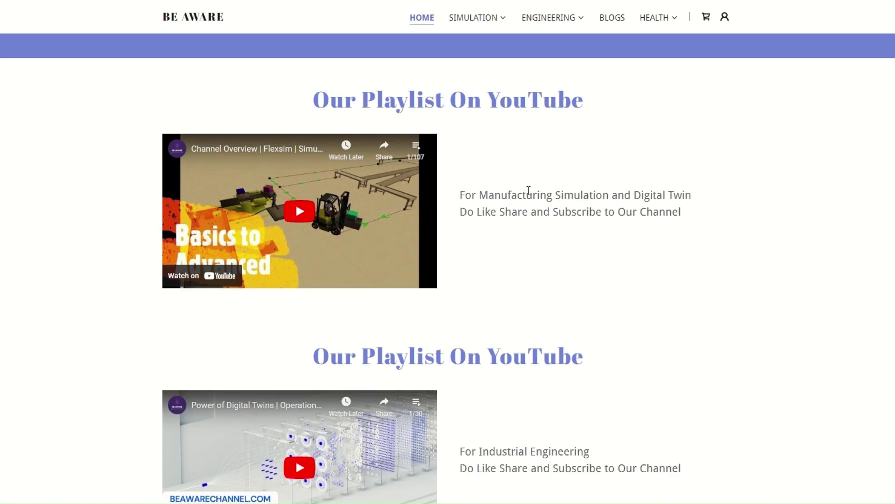
scroll(464, 336, down, 3)
scroll(622, 298, down, 7)
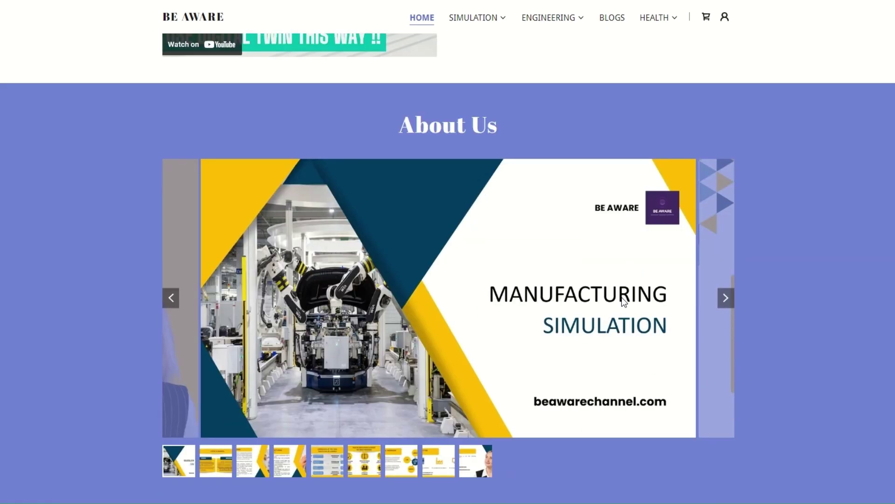
scroll(623, 300, down, 3)
scroll(593, 299, up, 2)
scroll(410, 150, down, 7)
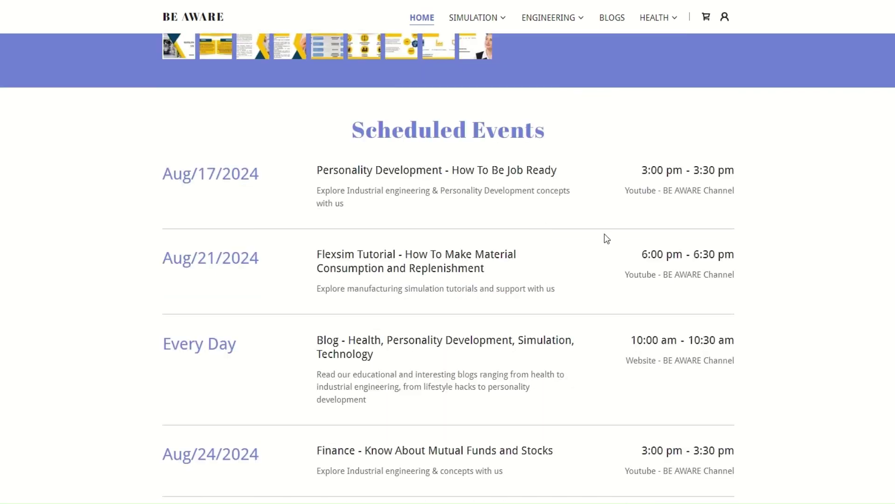
scroll(605, 233, down, 1)
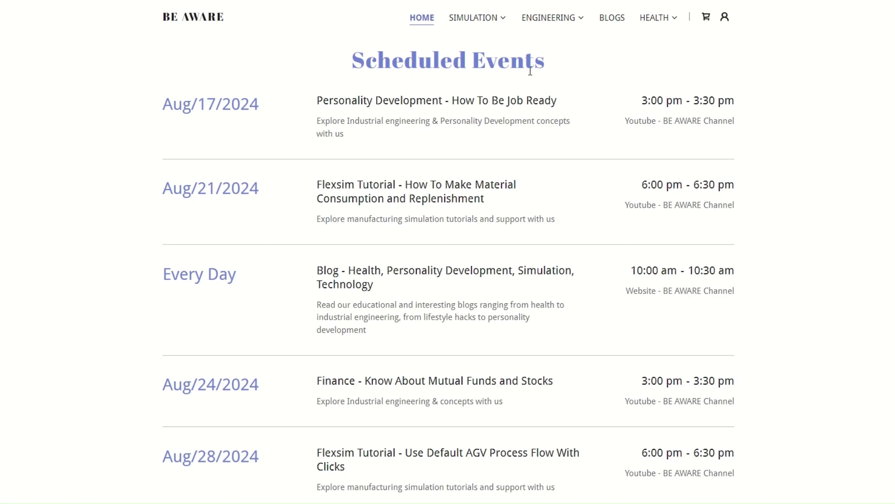
scroll(557, 247, down, 10)
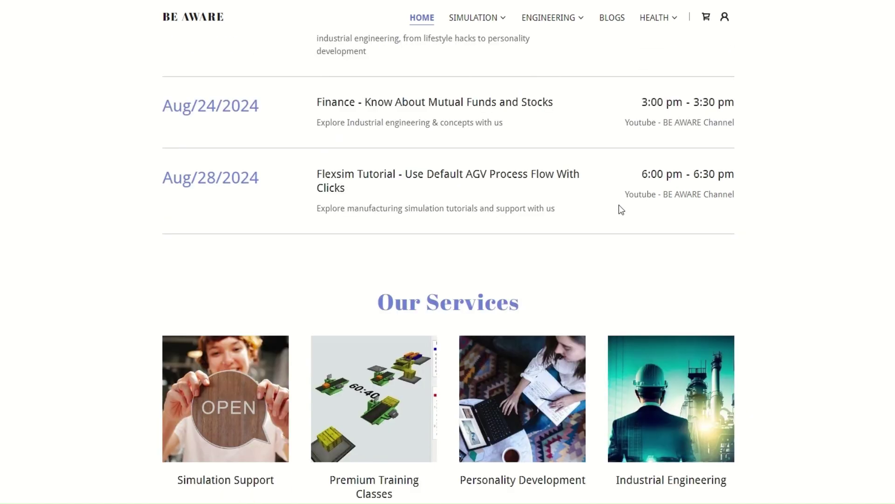
scroll(625, 220, down, 5)
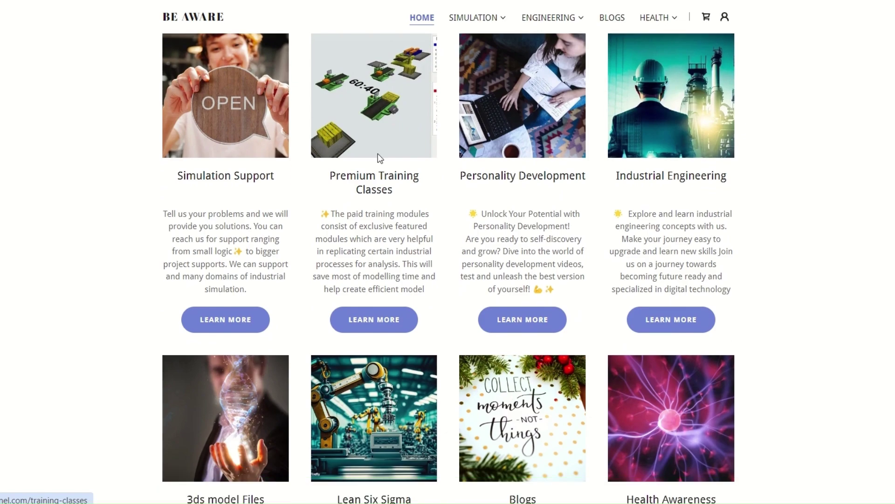
scroll(445, 398, up, 18)
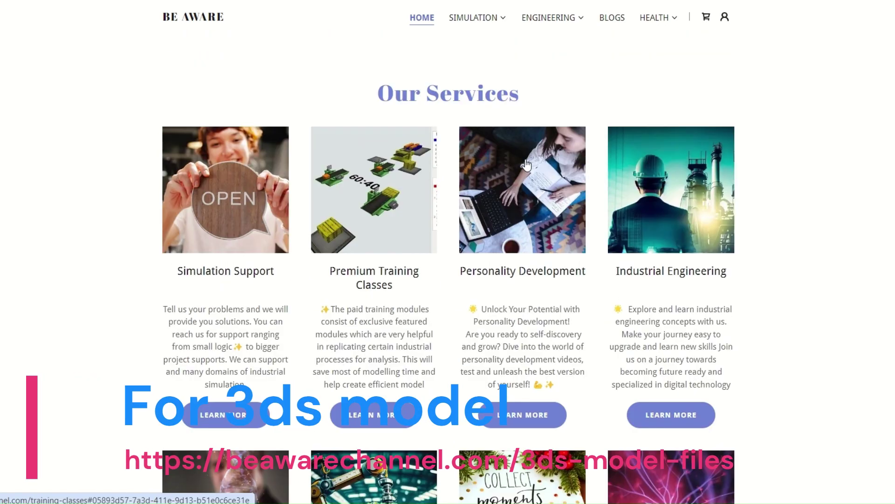
scroll(533, 202, down, 20)
scroll(540, 204, up, 7)
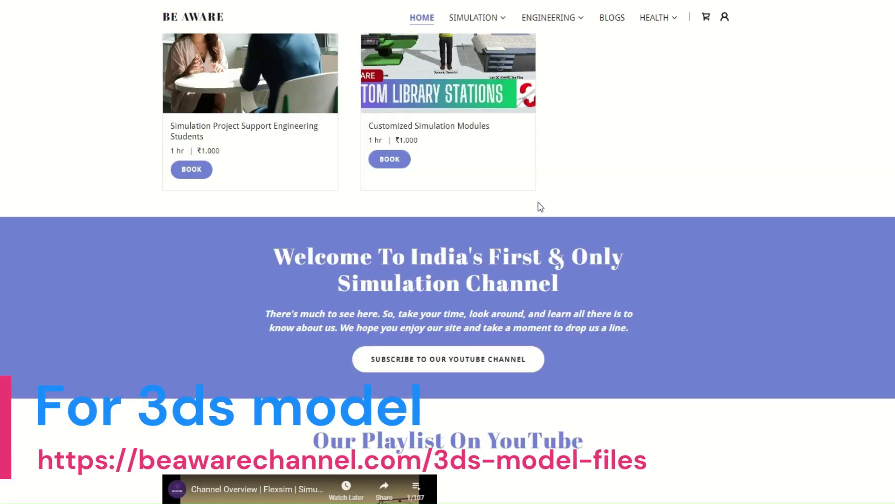
click(488, 20)
Open the Factory Simulation page and skim its content
click(478, 40)
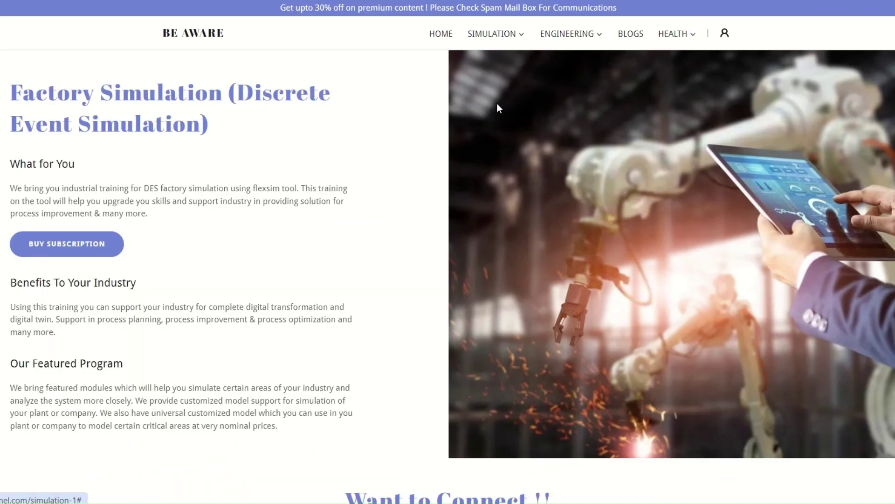
scroll(496, 226, down, 7)
scroll(497, 233, down, 3)
scroll(497, 232, up, 2)
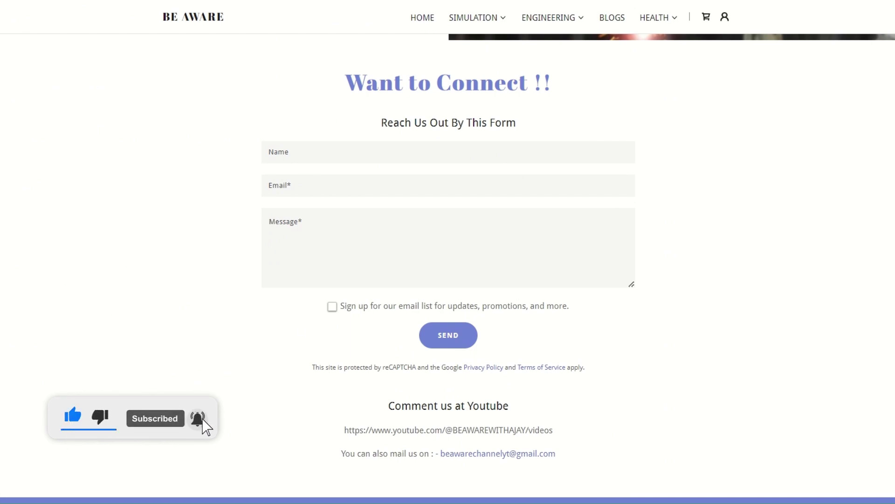
Return to the home page and scroll to Book Online Appointments
click(421, 18)
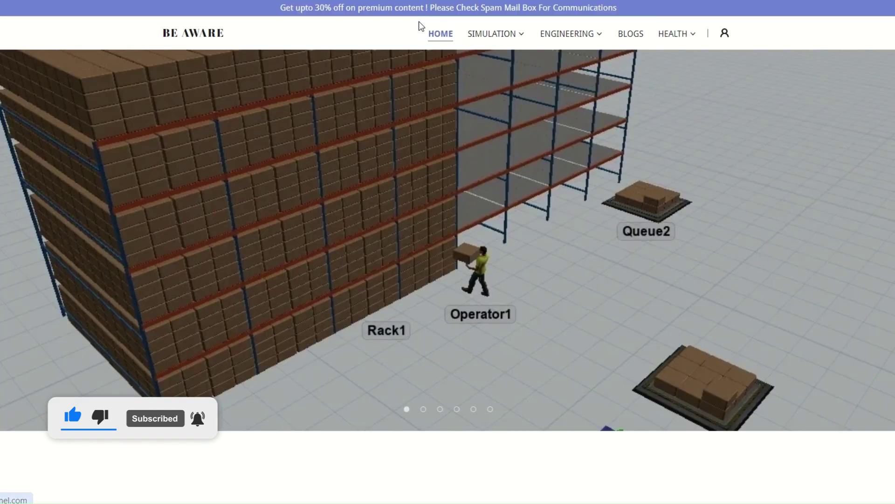
scroll(552, 332, down, 5)
scroll(553, 317, down, 4)
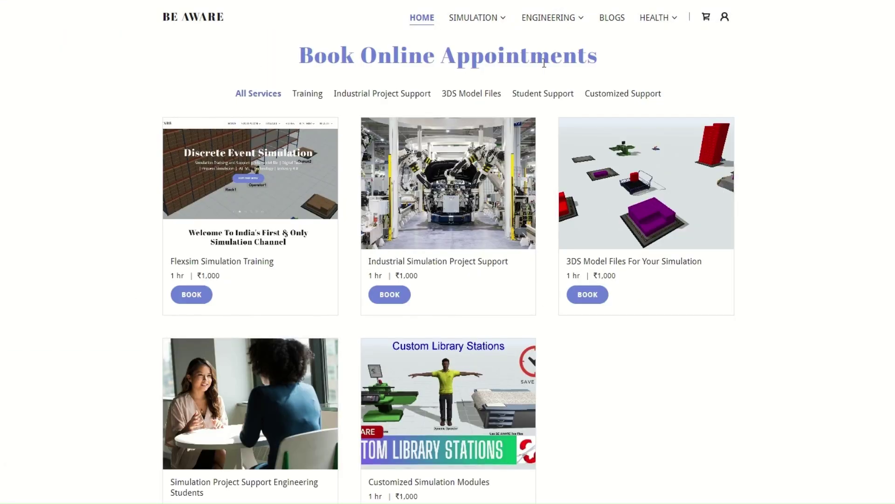
Open Training Classes and review the $79/month, $249/3 months and $999/year plans
click(492, 27)
click(499, 57)
scroll(490, 179, down, 15)
scroll(491, 179, down, 14)
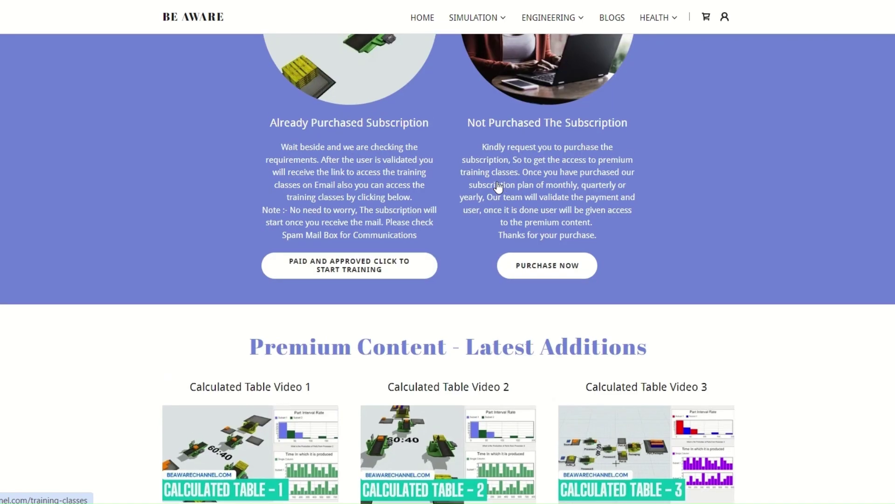
scroll(498, 186, up, 12)
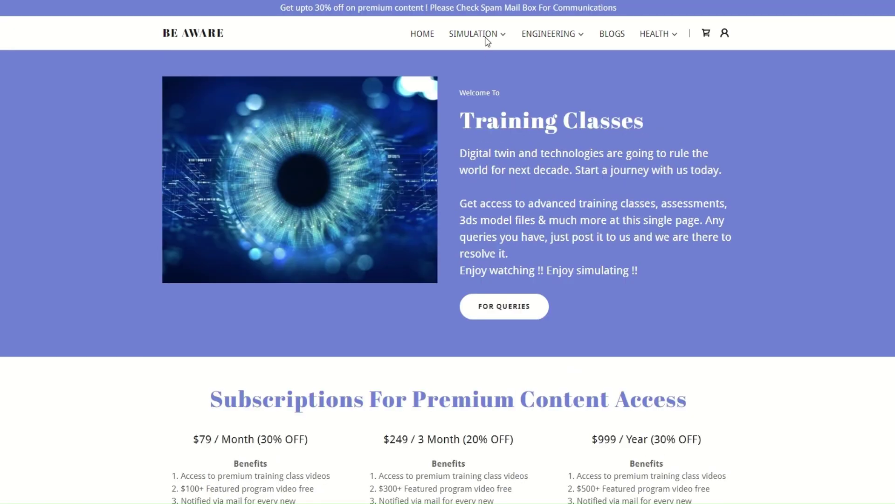
click(487, 36)
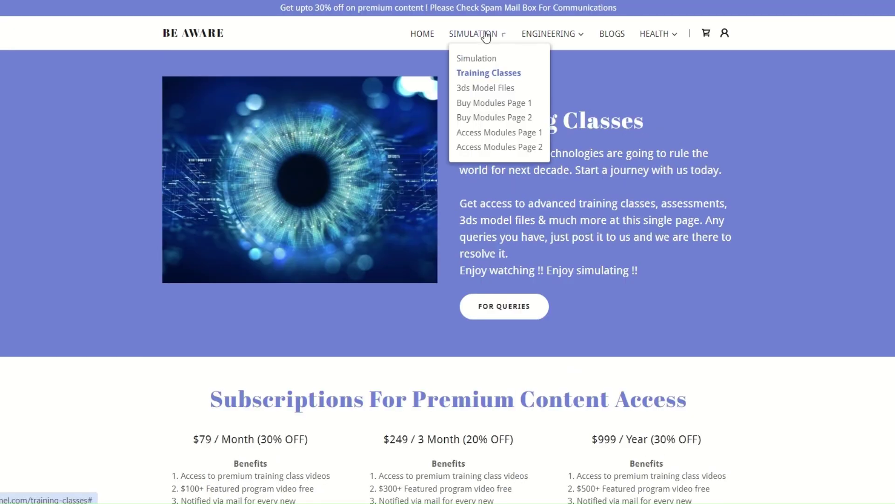
Open Buy Modules Page 1 and review AGV Tugger module prices like ₹6,480 / $90 and payment details
click(511, 106)
scroll(596, 256, down, 8)
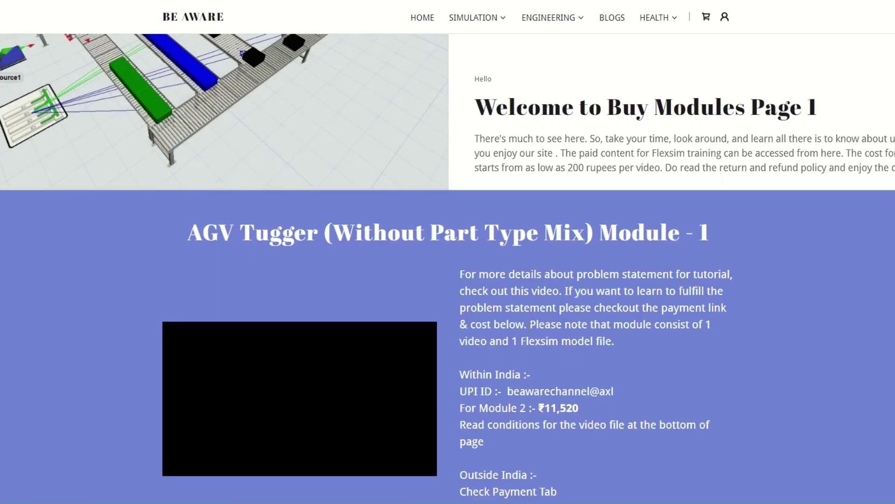
scroll(583, 247, down, 10)
scroll(573, 243, up, 20)
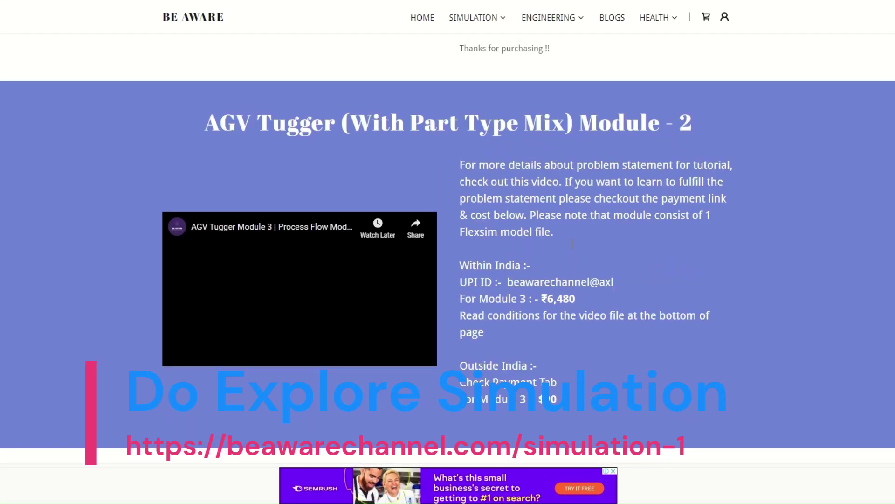
scroll(573, 245, up, 4)
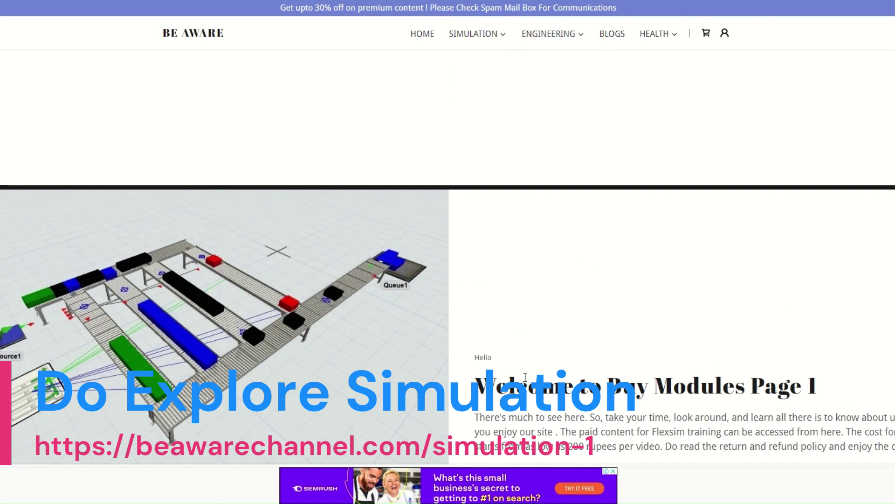
scroll(556, 289, down, 20)
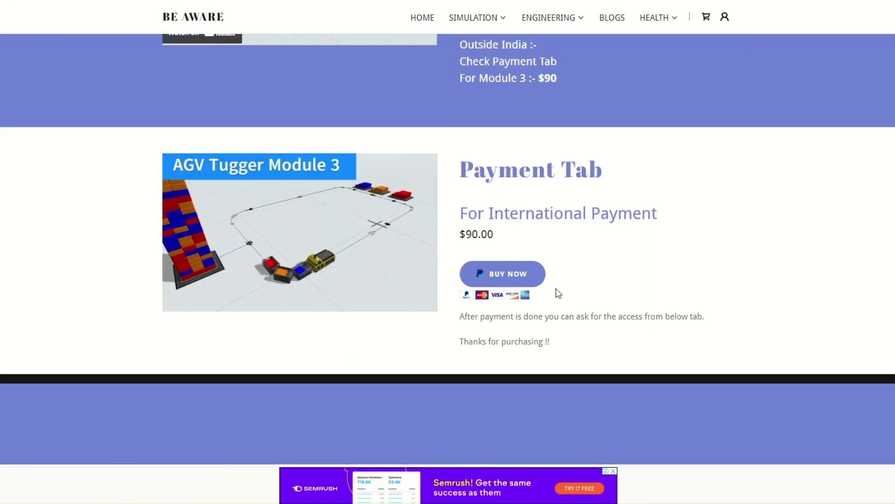
scroll(556, 288, up, 20)
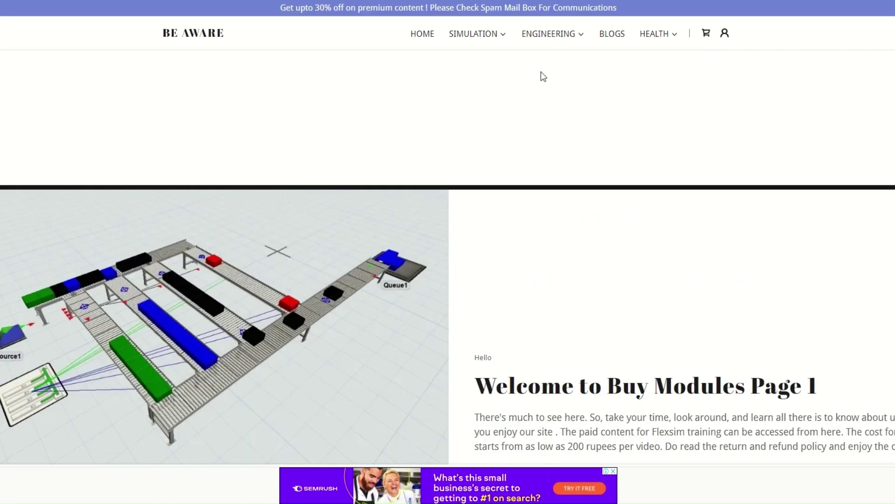
Open the Industrial Engineering page and scroll through its videos
click(563, 59)
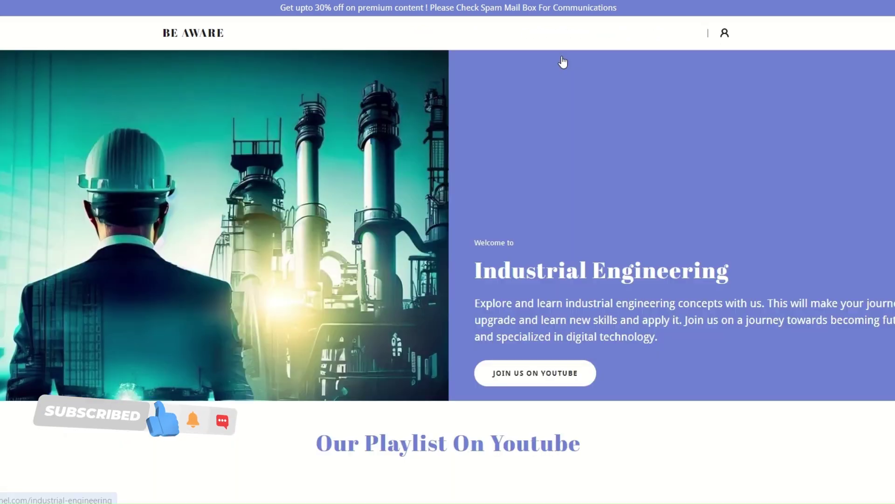
scroll(554, 215, down, 7)
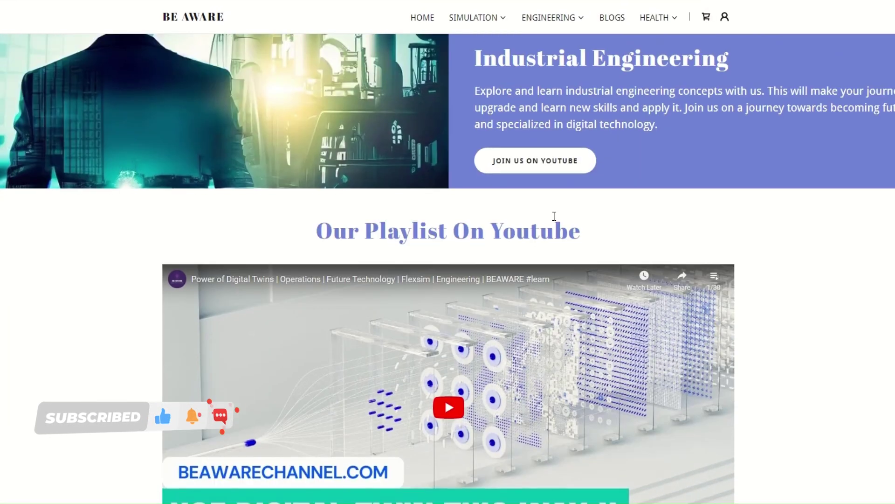
scroll(553, 216, down, 10)
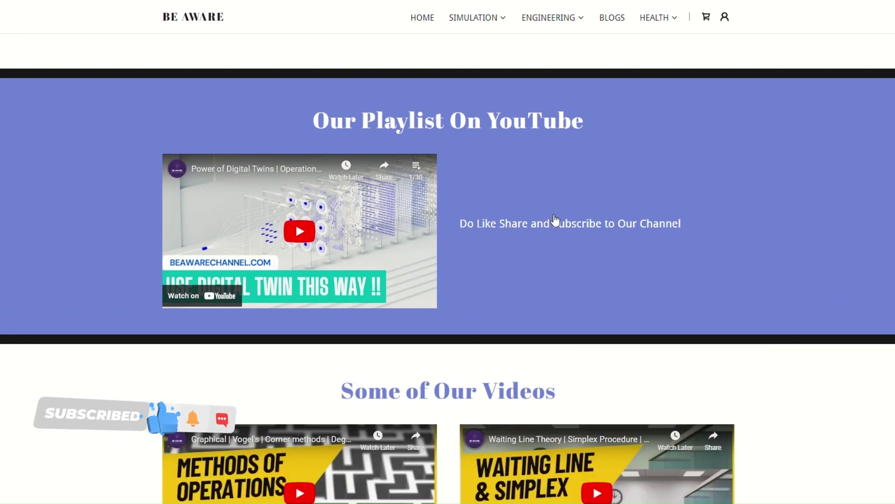
scroll(659, 234, down, 4)
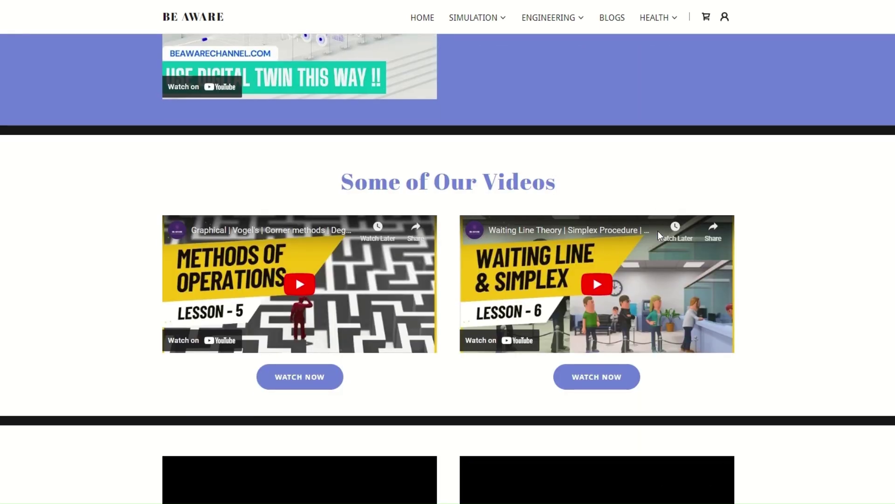
scroll(672, 233, down, 1)
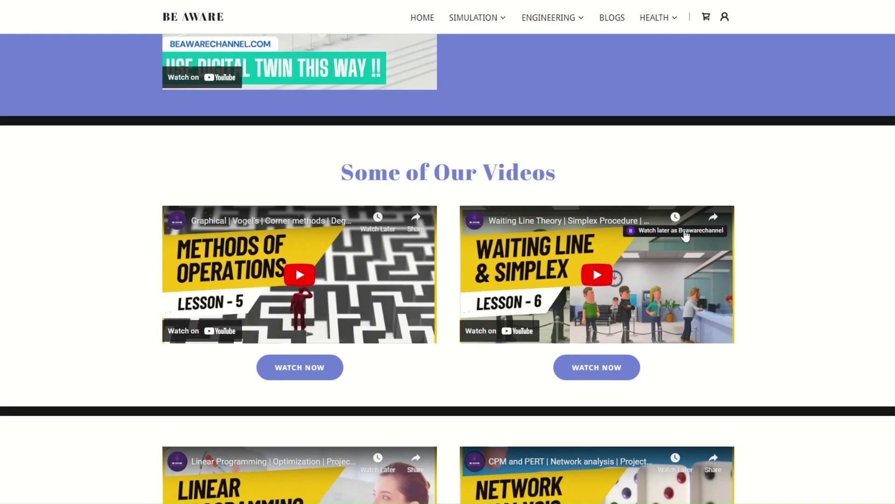
scroll(684, 236, down, 9)
scroll(452, 121, down, 3)
scroll(584, 164, up, 6)
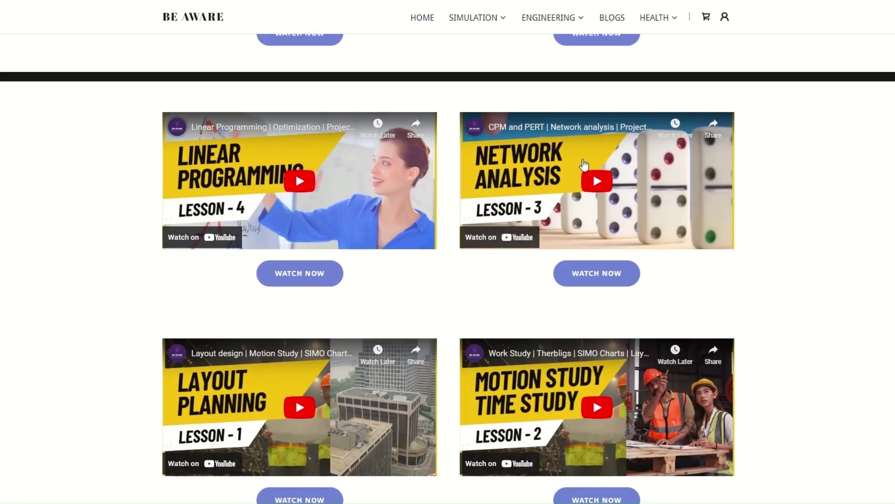
scroll(586, 172, up, 10)
scroll(585, 180, down, 5)
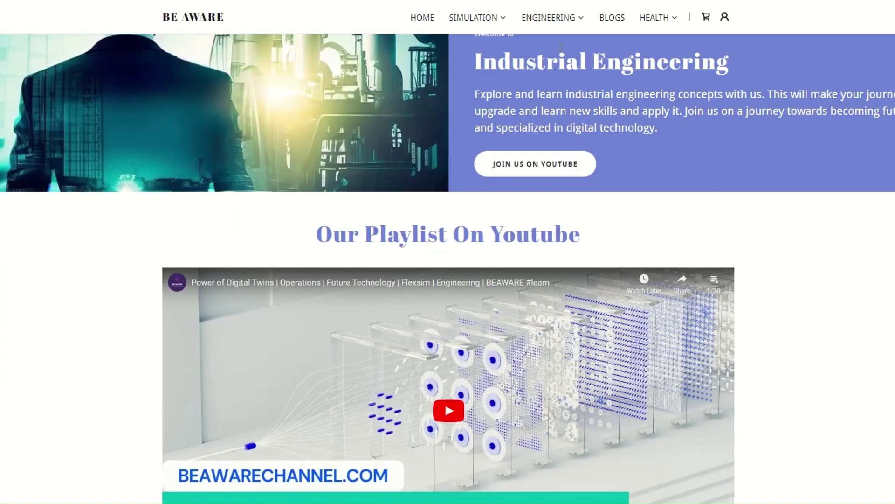
Open Personality Development and scroll to the Time Management Hacks 2024 video
click(570, 21)
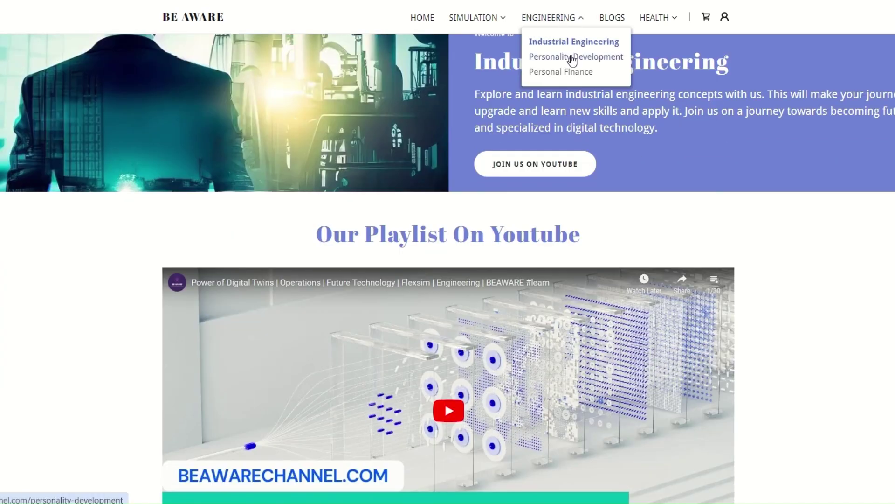
click(572, 57)
scroll(583, 195, down, 2)
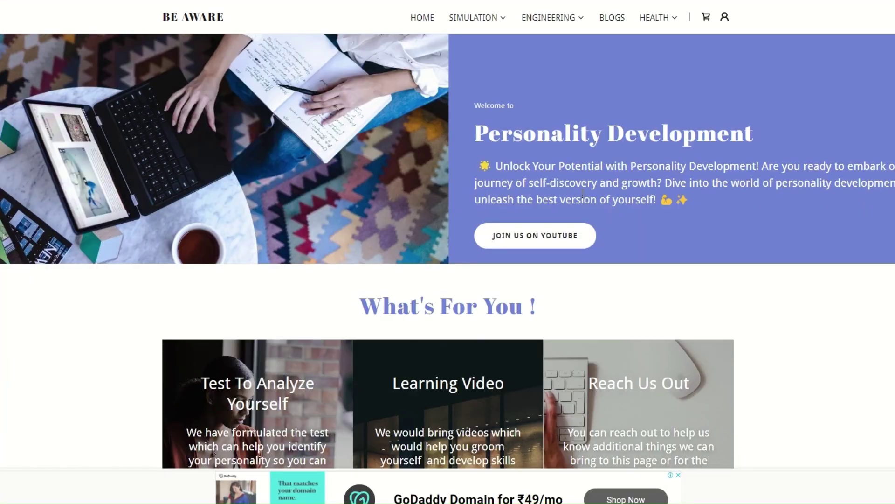
scroll(583, 196, down, 2)
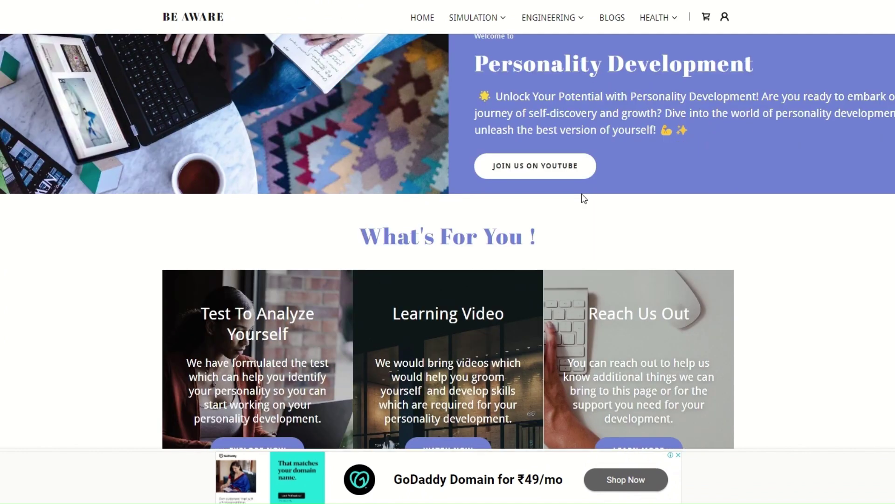
scroll(582, 194, down, 5)
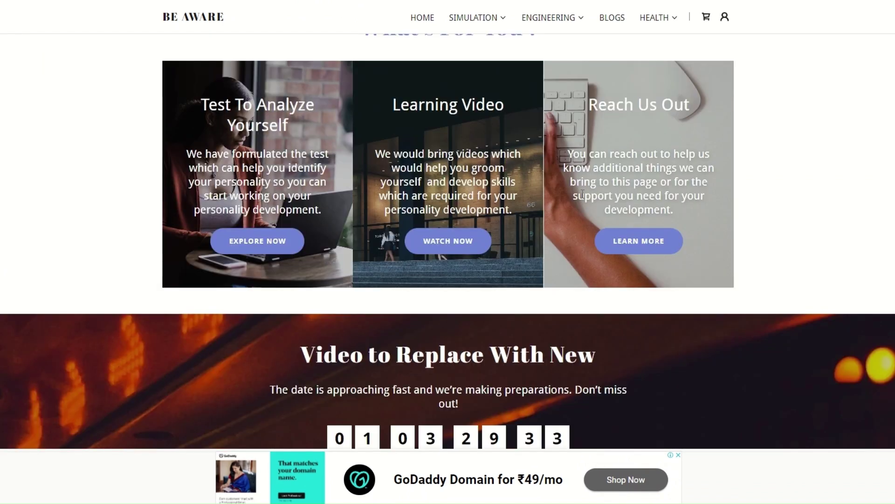
scroll(611, 305, down, 8)
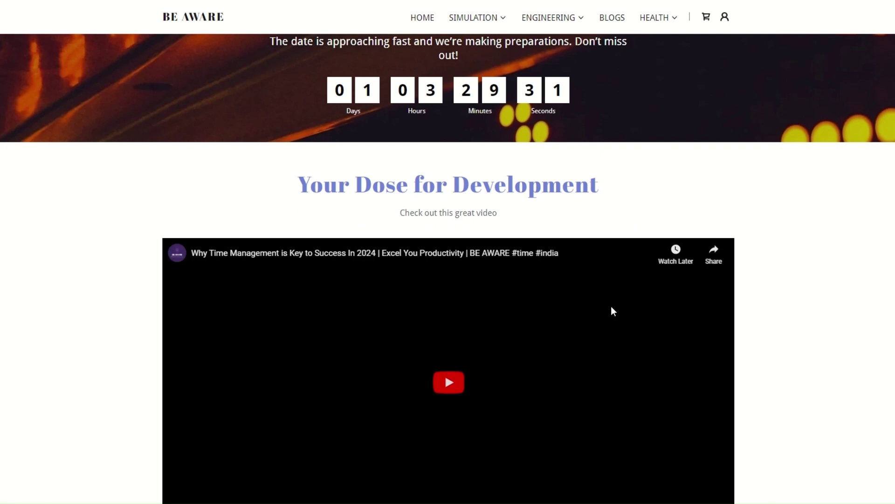
scroll(611, 306, down, 5)
scroll(613, 307, up, 3)
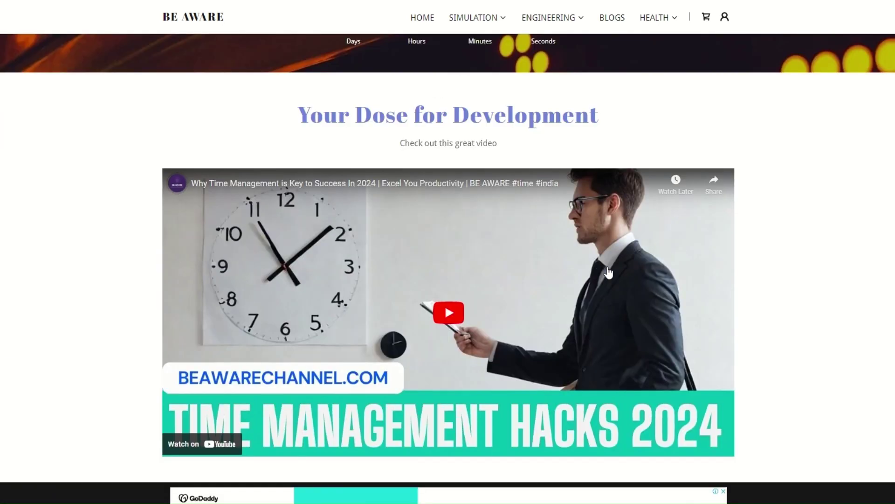